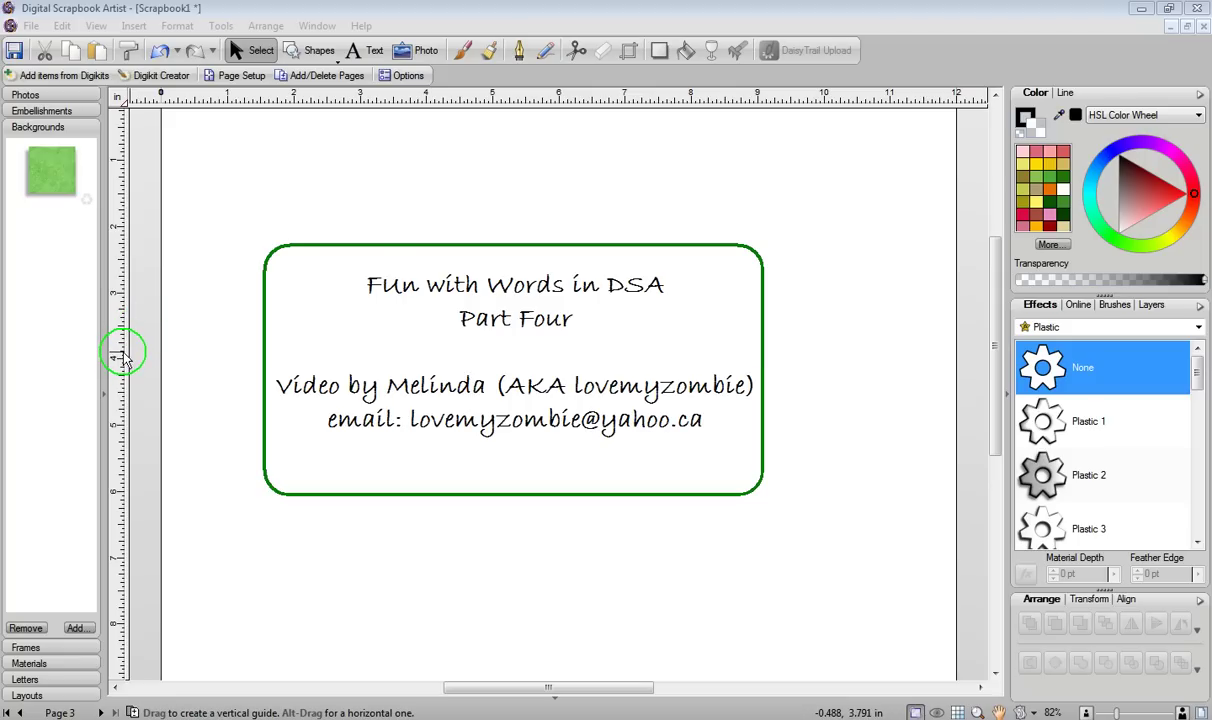
Remove the title card and add a small 'SQUIRREL' text near the page's top-left
key(ctrl+z)
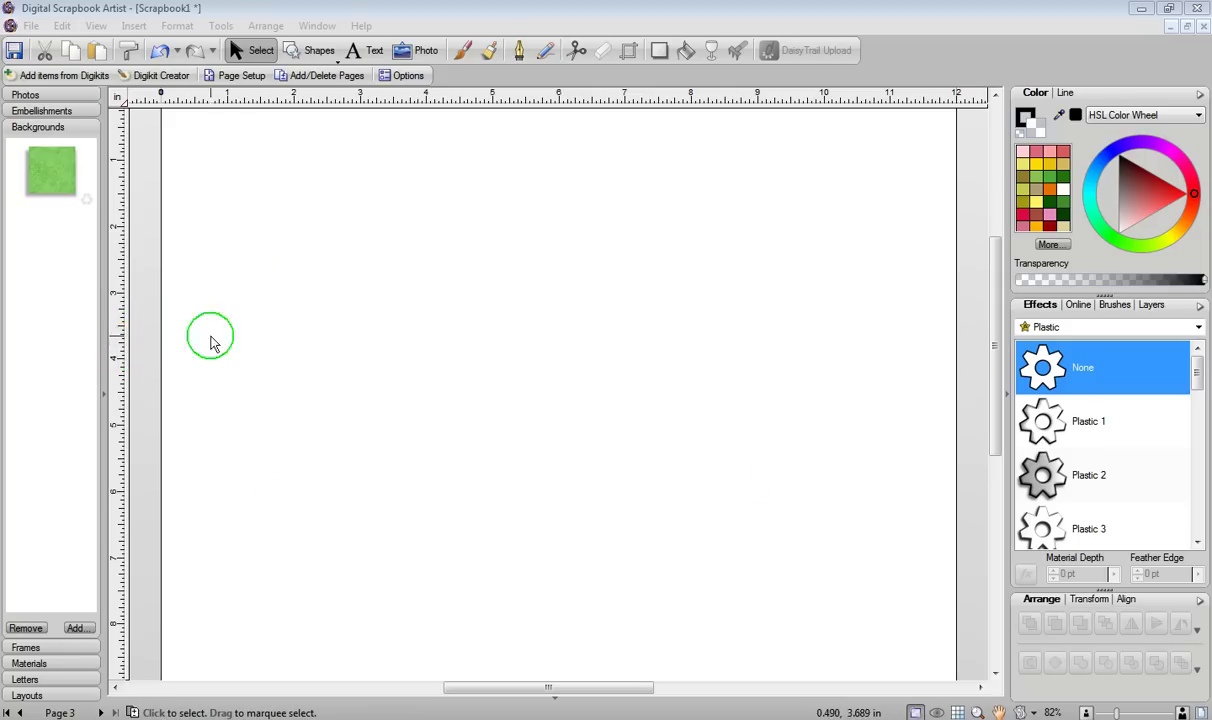
click(370, 52)
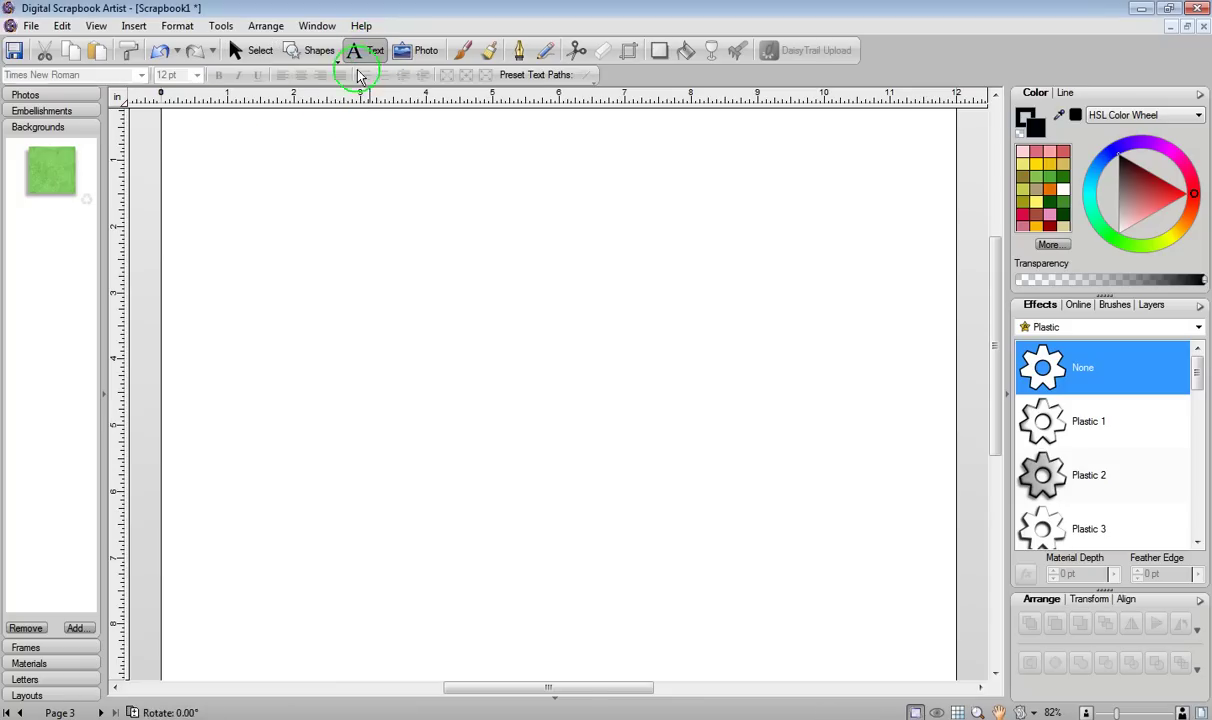
click(187, 155)
text(SQUIRREL)
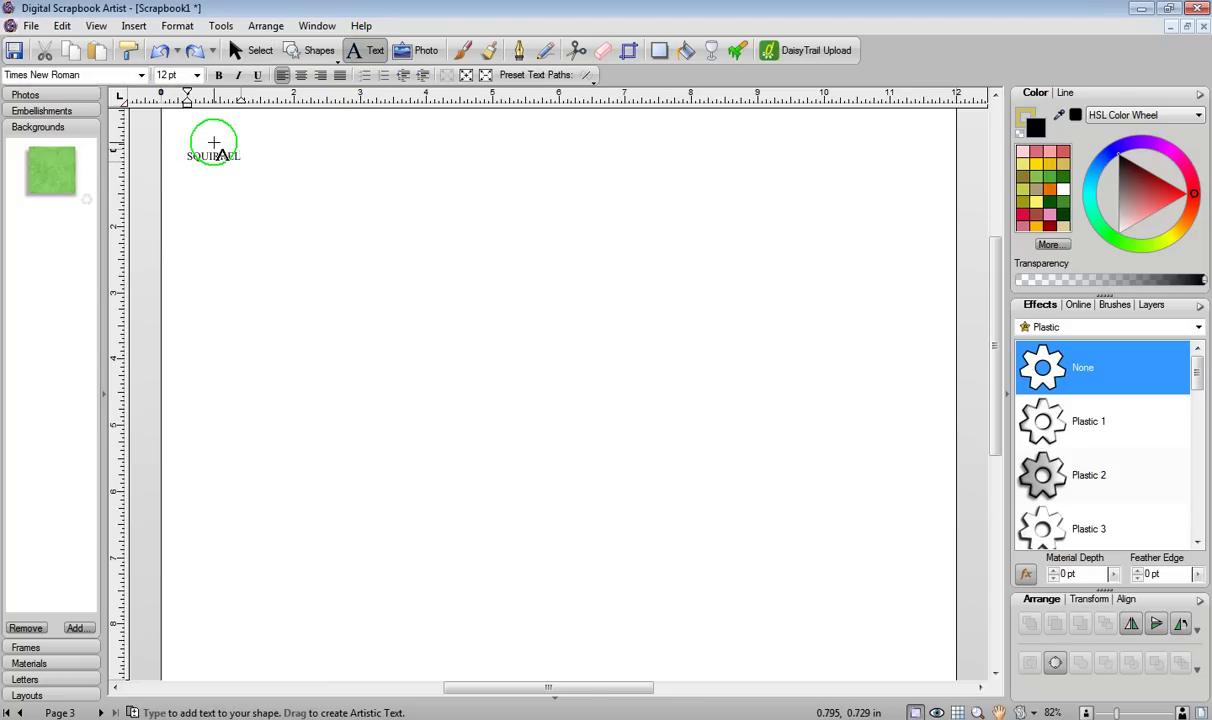
key(Escape)
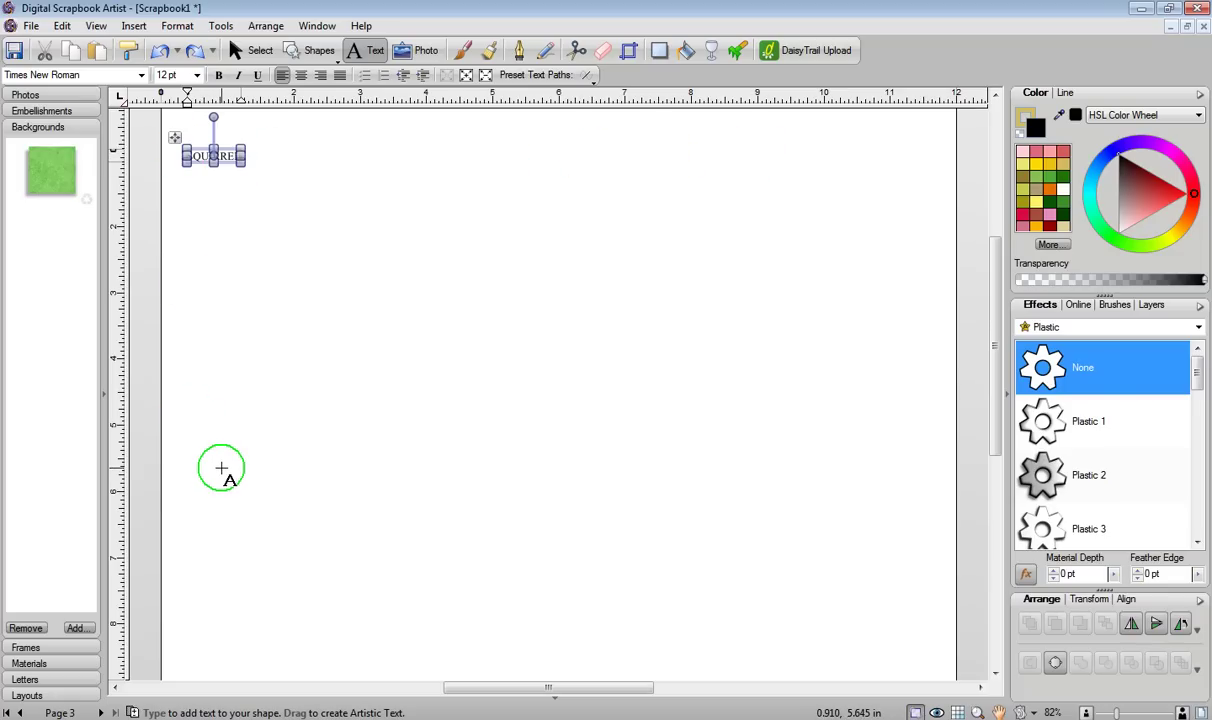
Replicate the SQUIRREL text into 10 columns by 10 rows at 0.050 in spacing
click(253, 55)
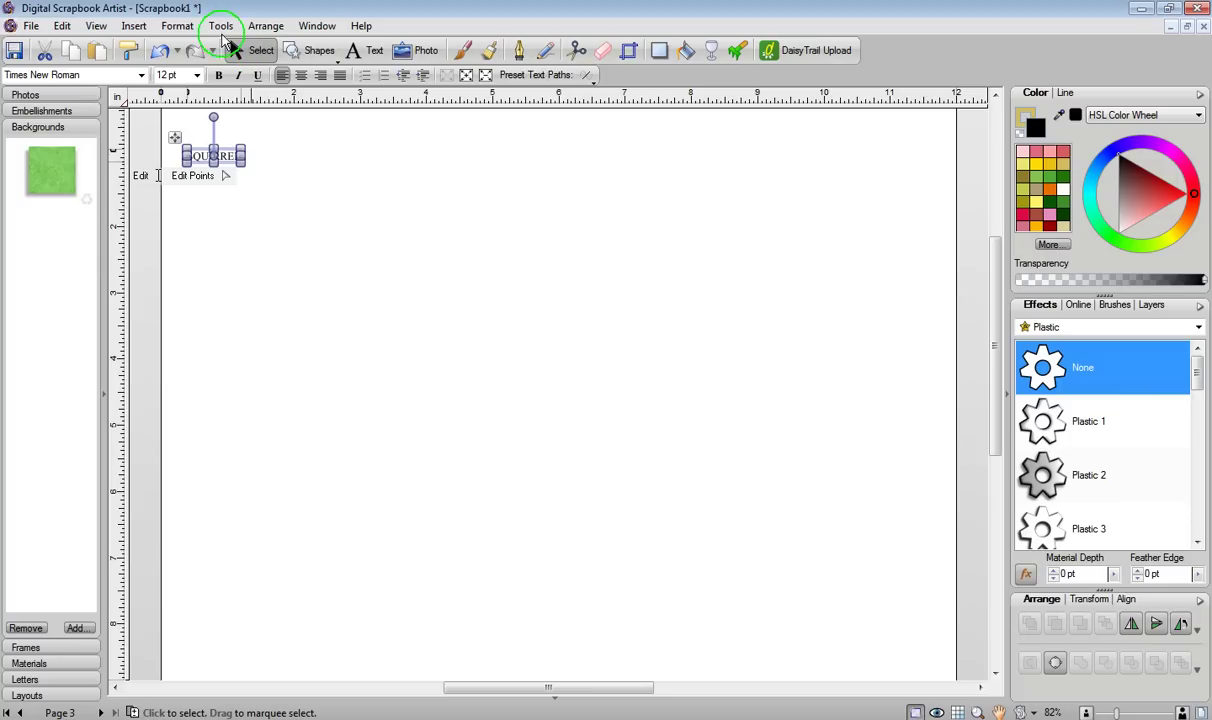
click(221, 30)
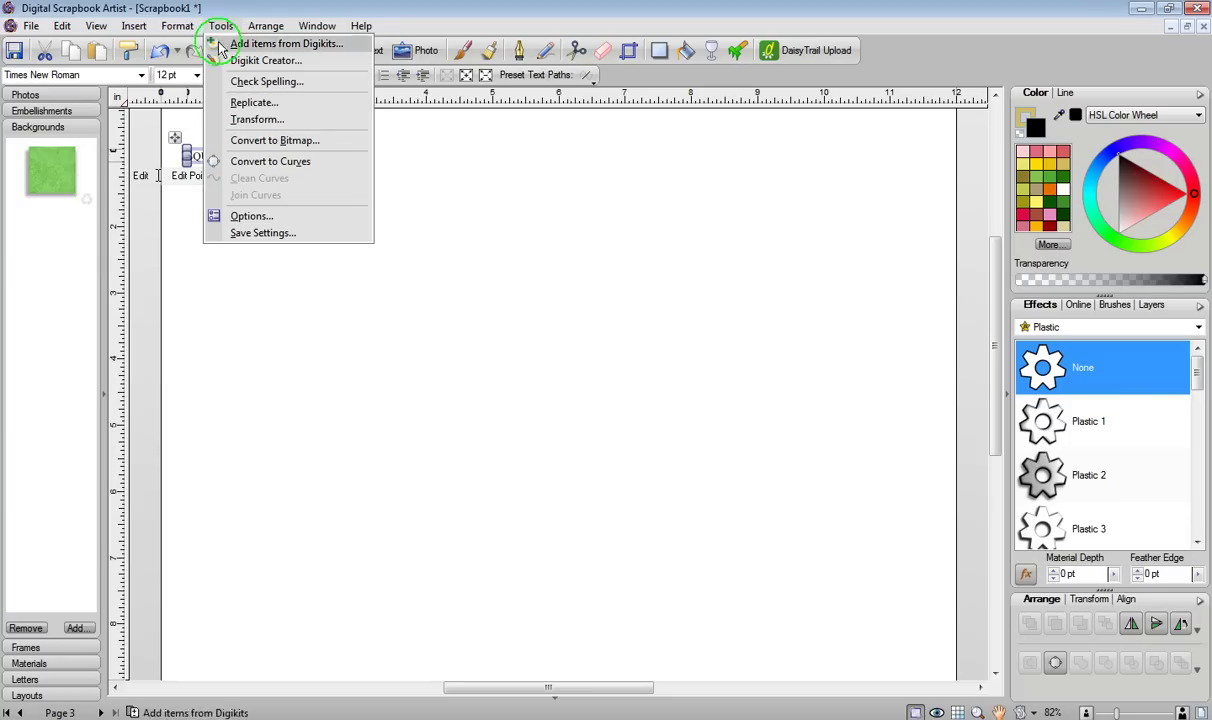
click(228, 100)
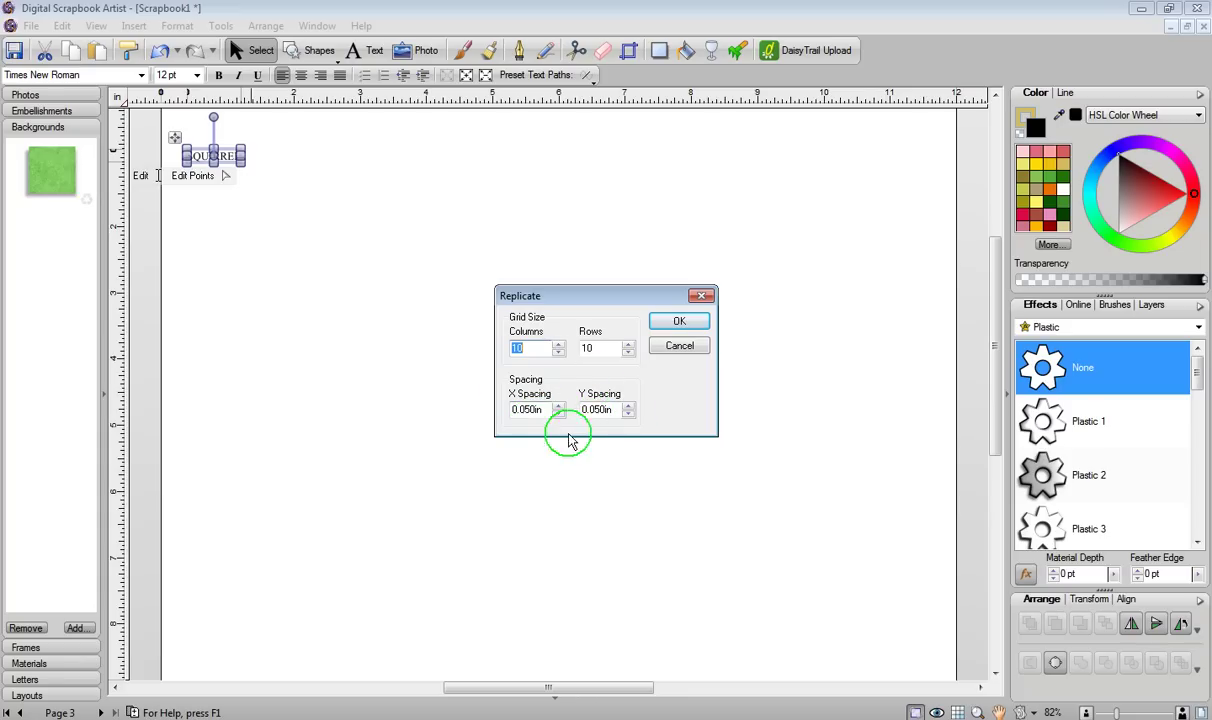
click(682, 323)
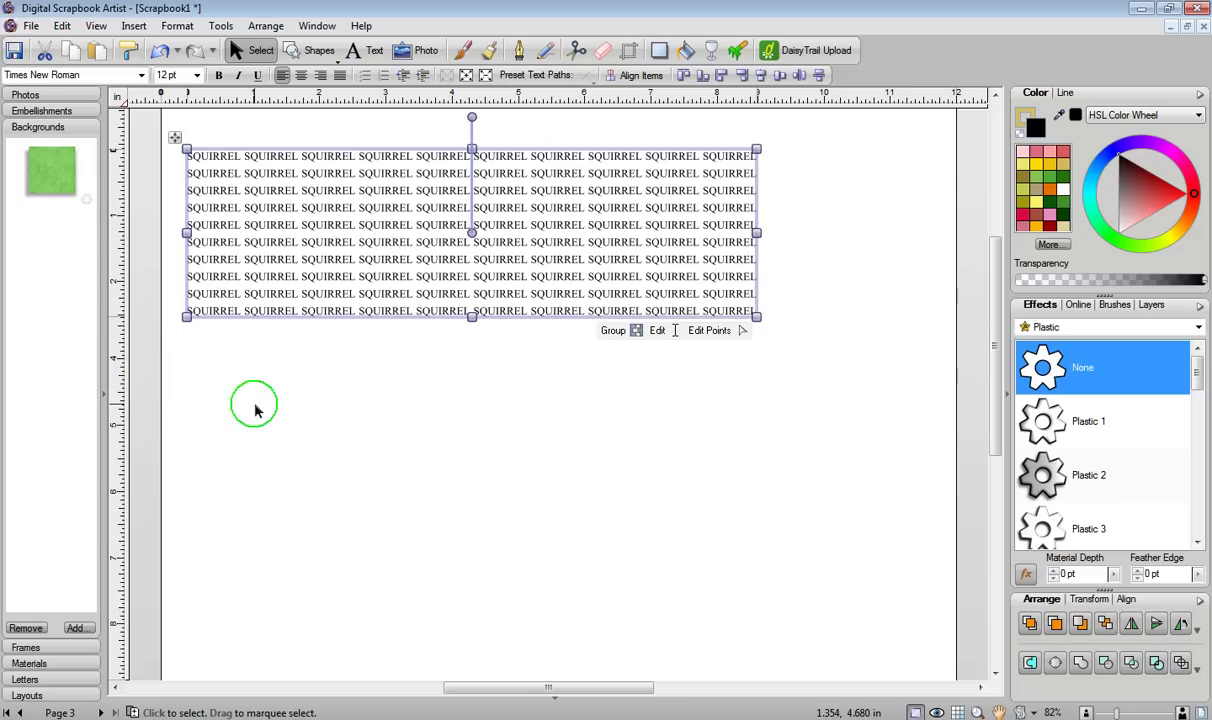
Copy the grid's bottom-left SQUIRREL out below the grid and set its font to GrilledCheese BTN
click(287, 395)
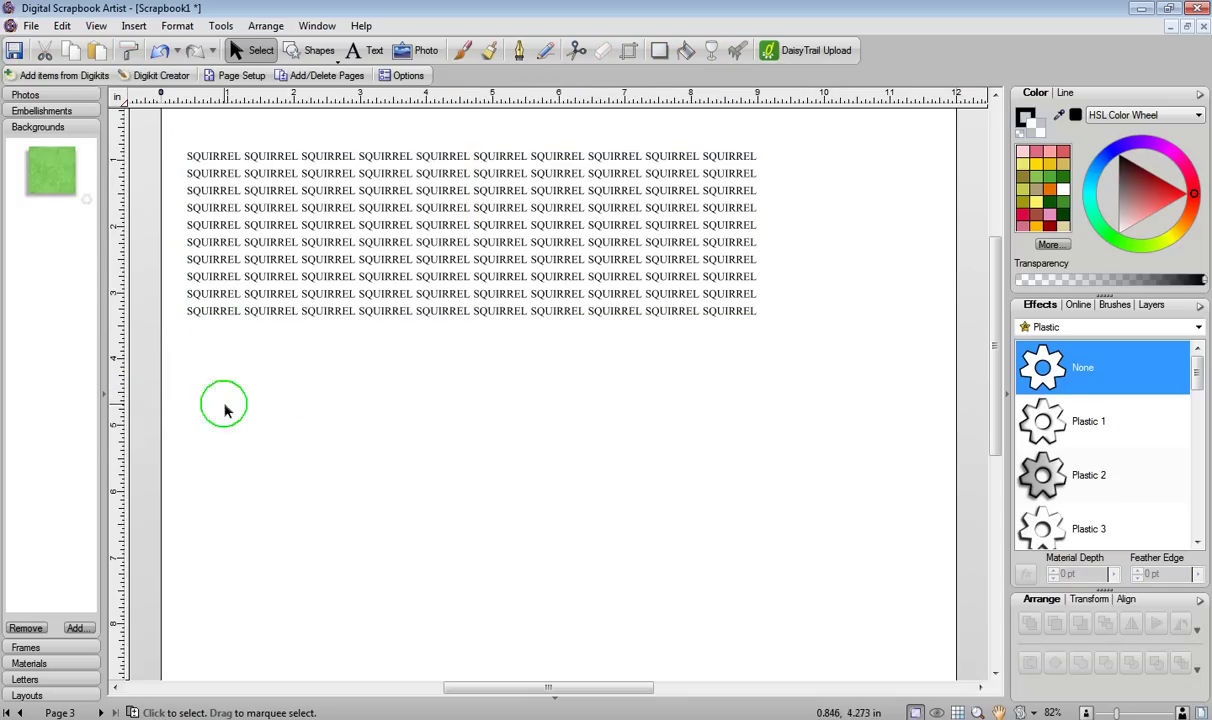
click(213, 316)
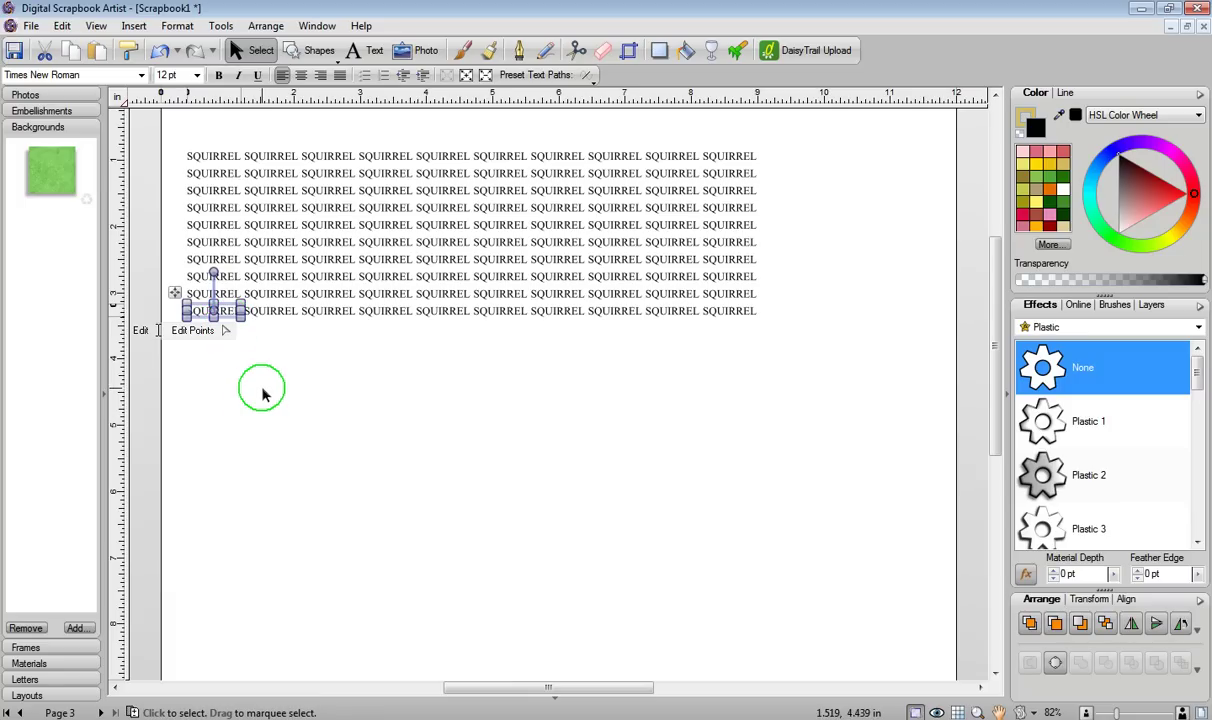
drag(238, 318, 815, 685)
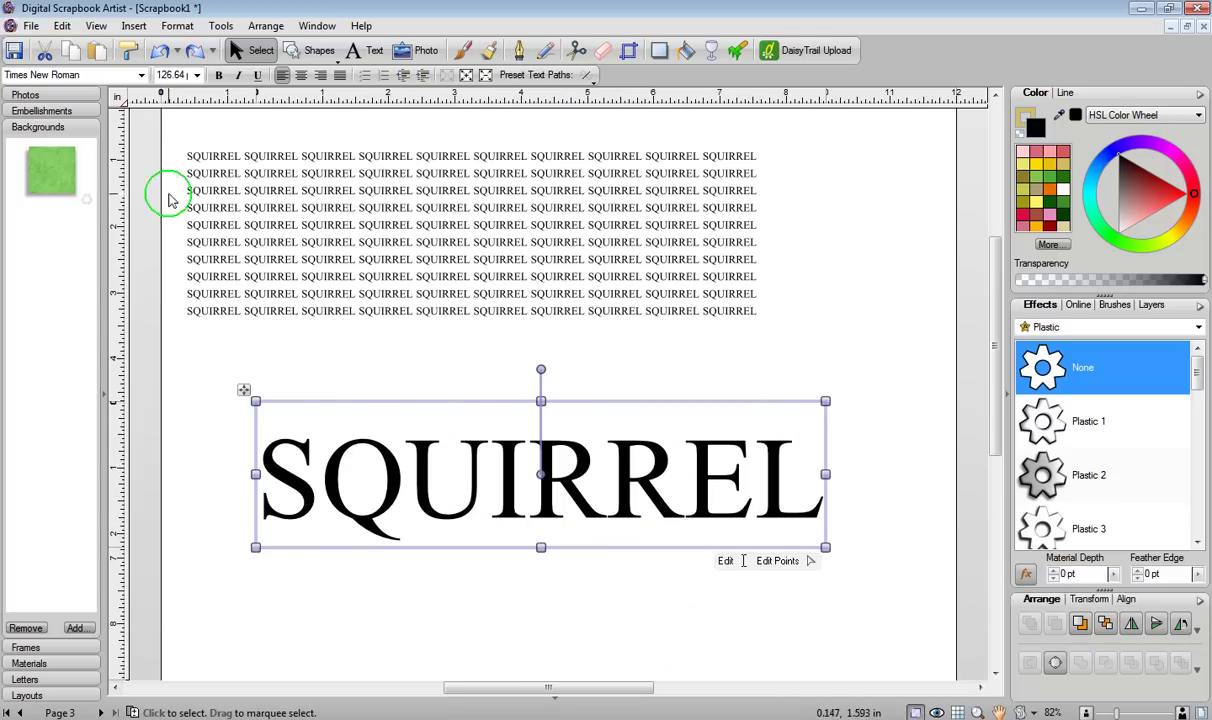
click(142, 76)
scroll(130, 110, up, 2)
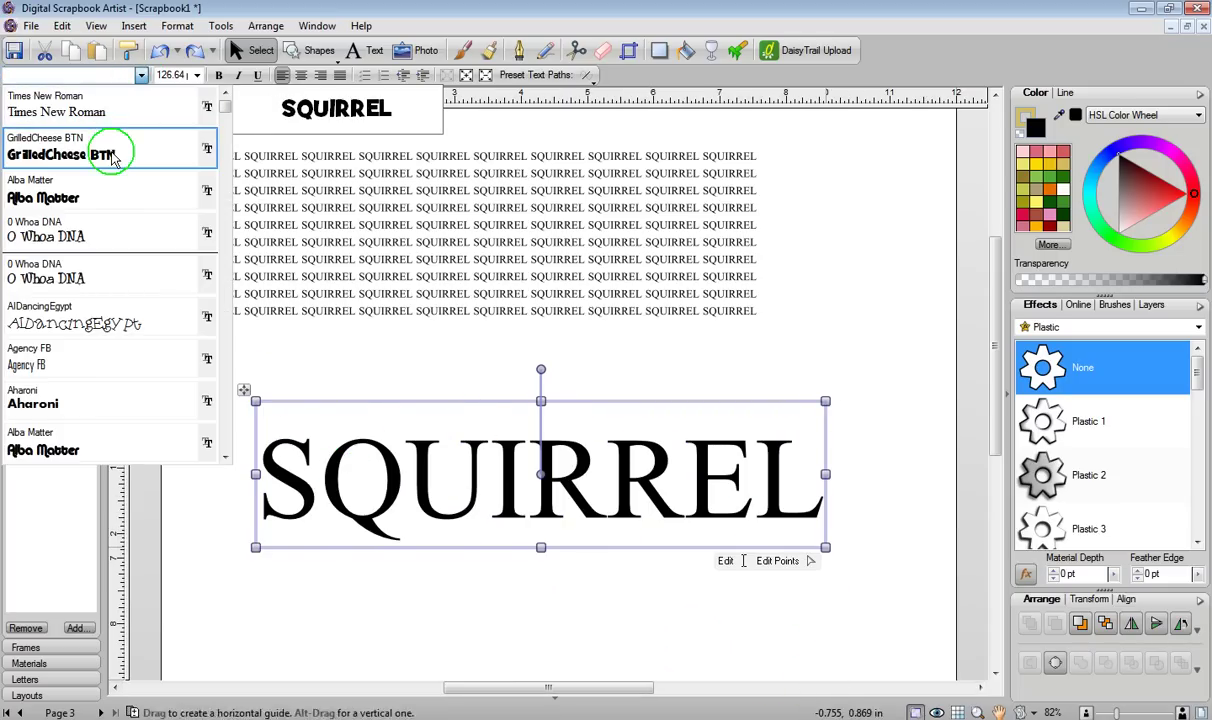
click(114, 119)
Enlarge the GrilledCheese SQUIRREL to about 135 pt and lay it across the word grid's width
drag(252, 400, 210, 386)
drag(396, 455, 422, 270)
drag(764, 347, 752, 347)
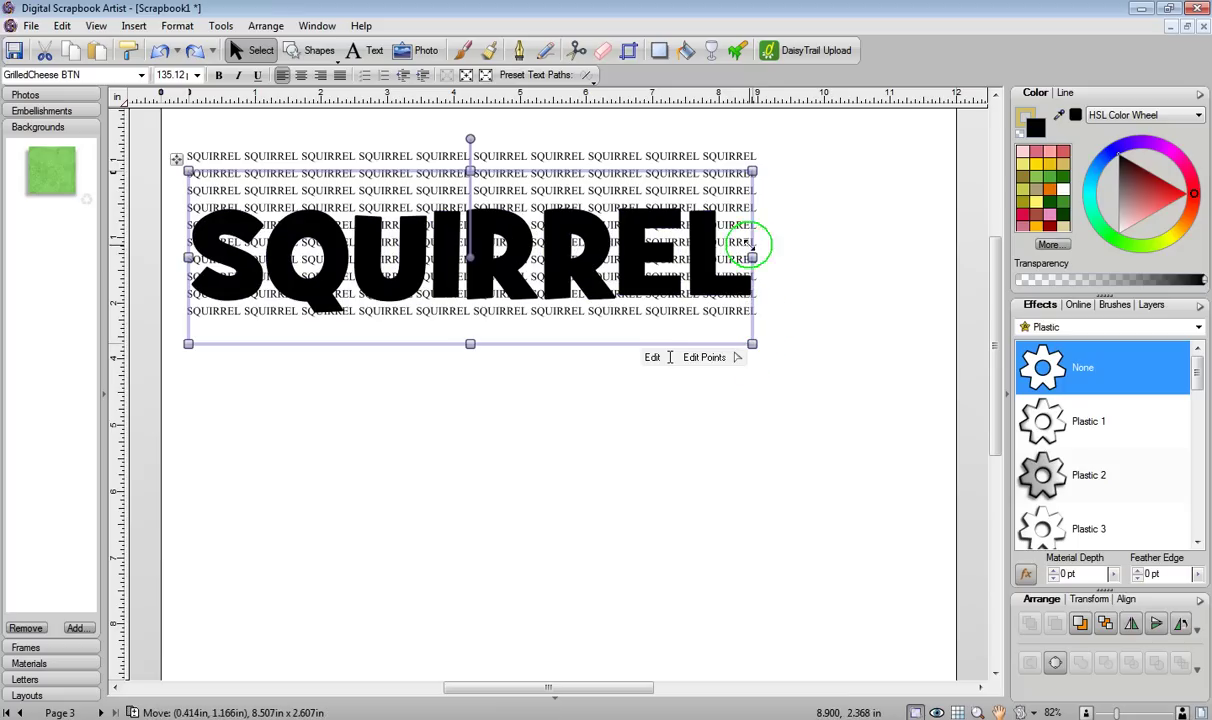
Set the big SQUIRREL's fill to none with a 3.5 pt tan outline, nudged onto the grid
click(1025, 141)
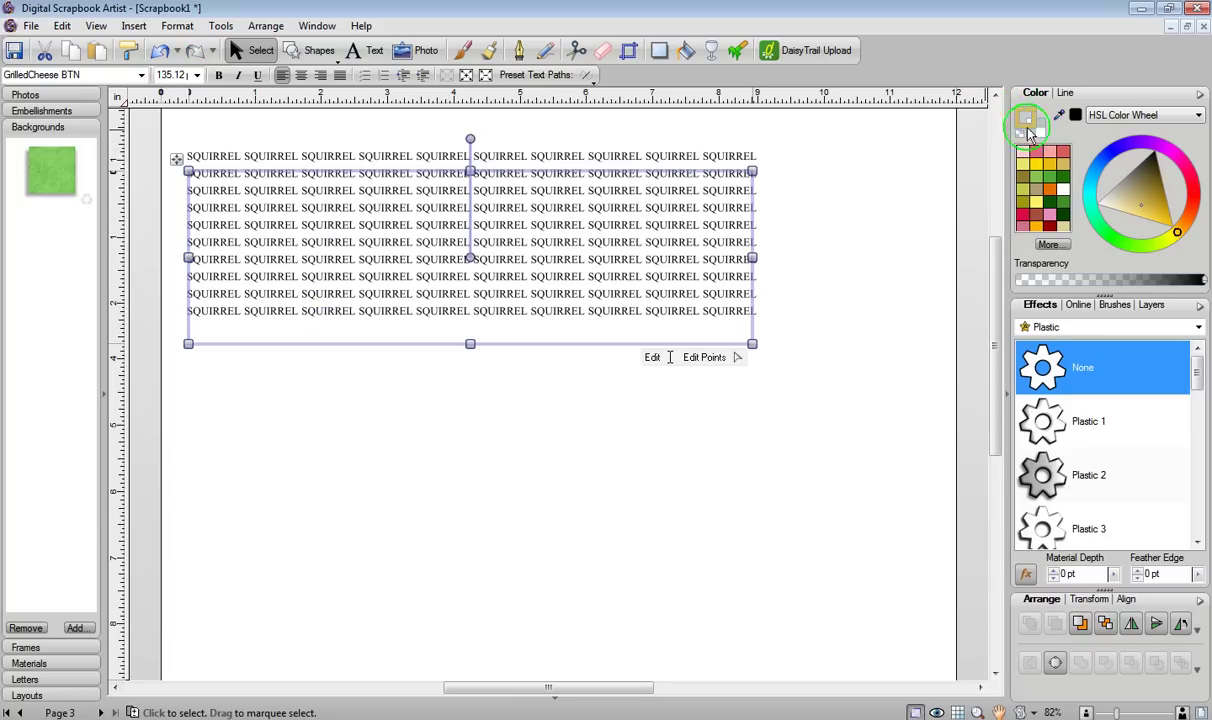
click(1066, 93)
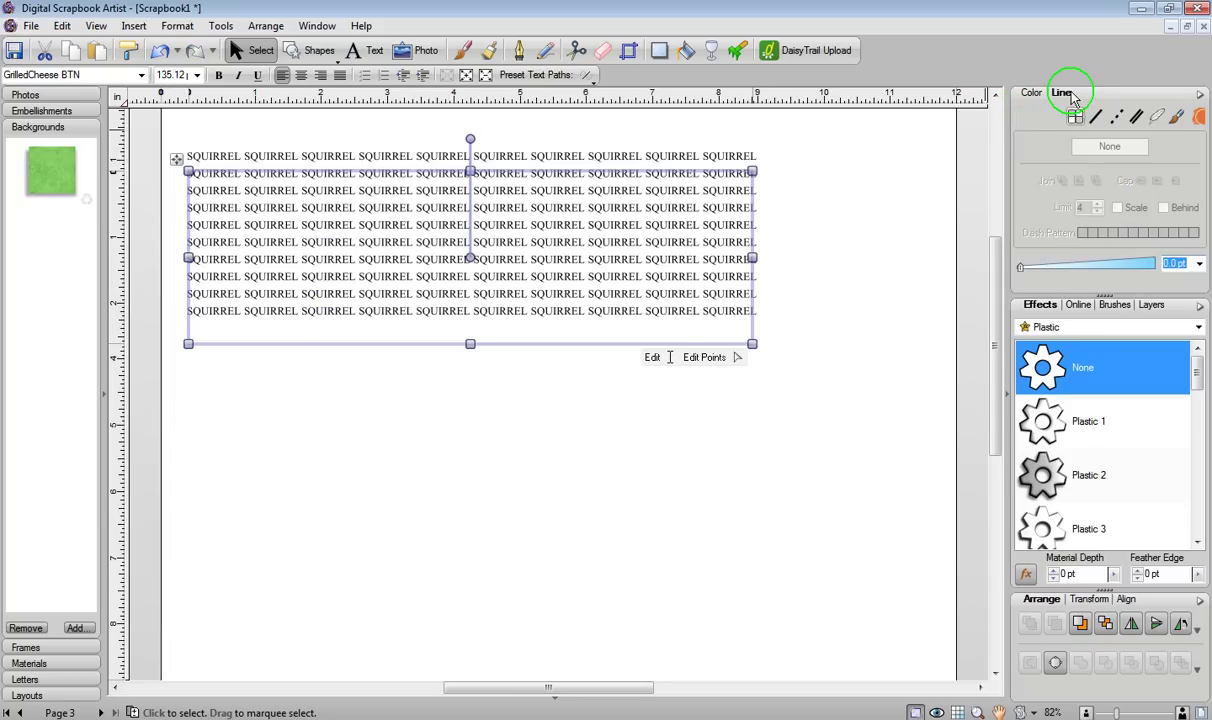
drag(1024, 272, 1064, 268)
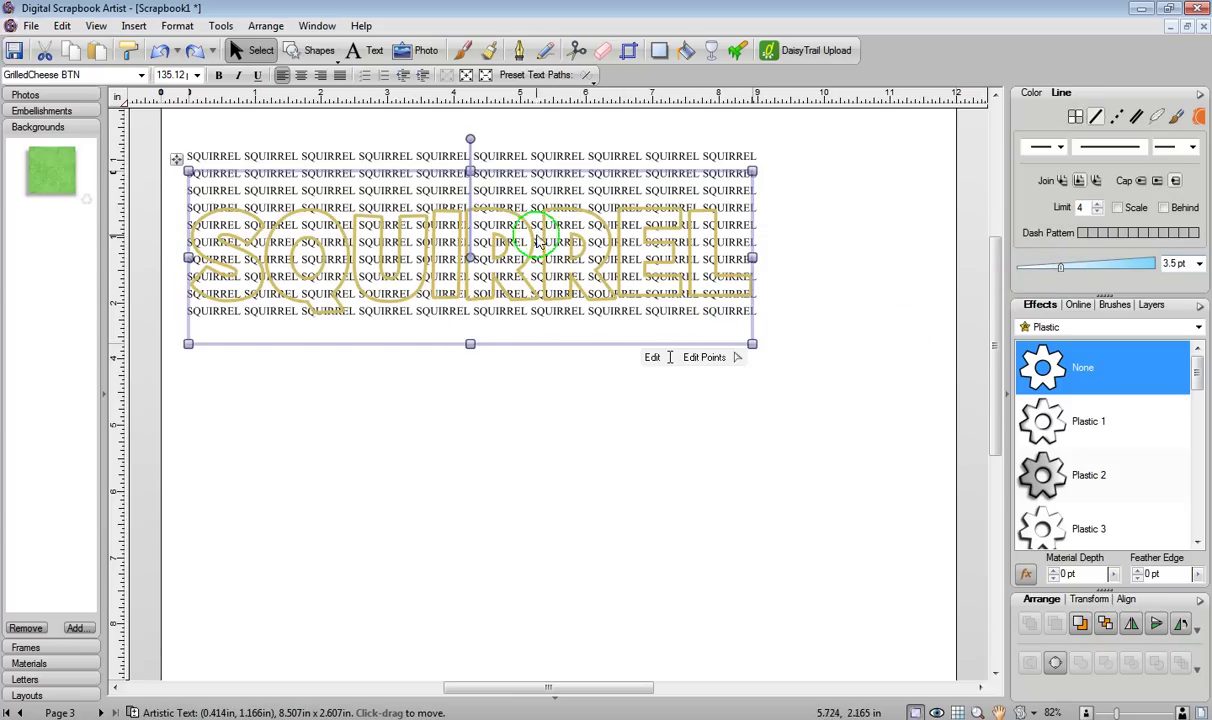
drag(463, 245, 468, 253)
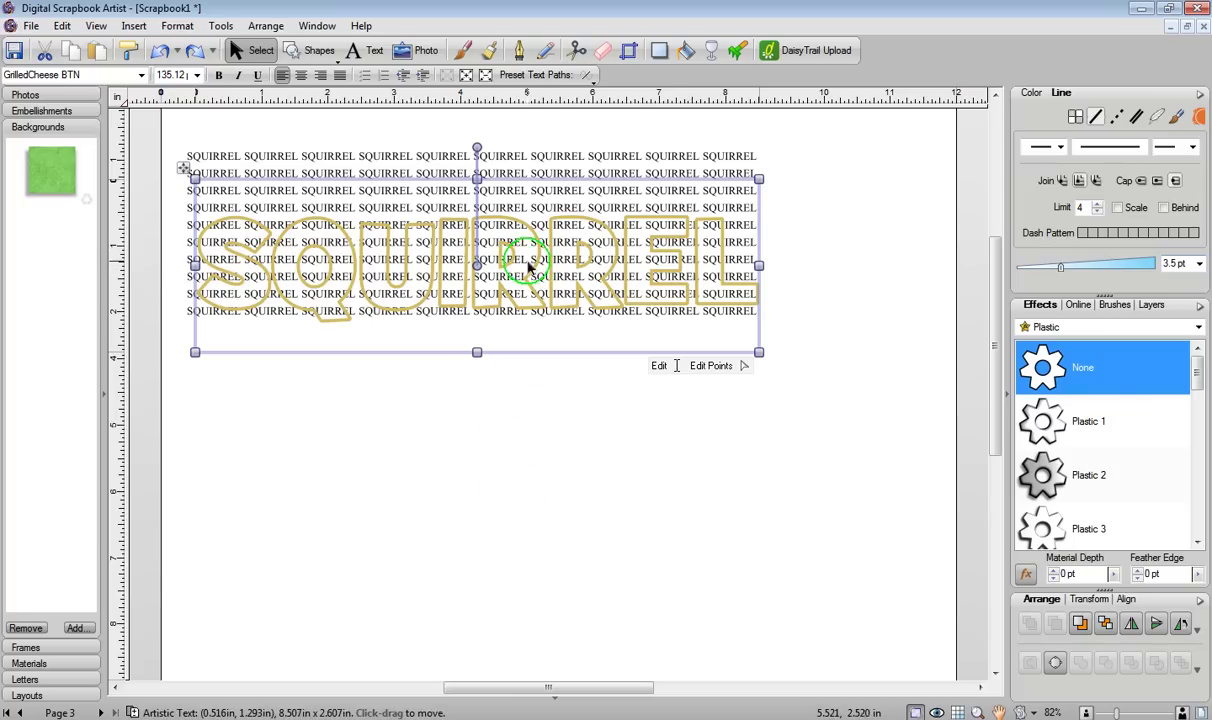
Duplicate the outlined SQUIRREL below, then Crop to Top Object the grid into its letters
drag(527, 268, 535, 484)
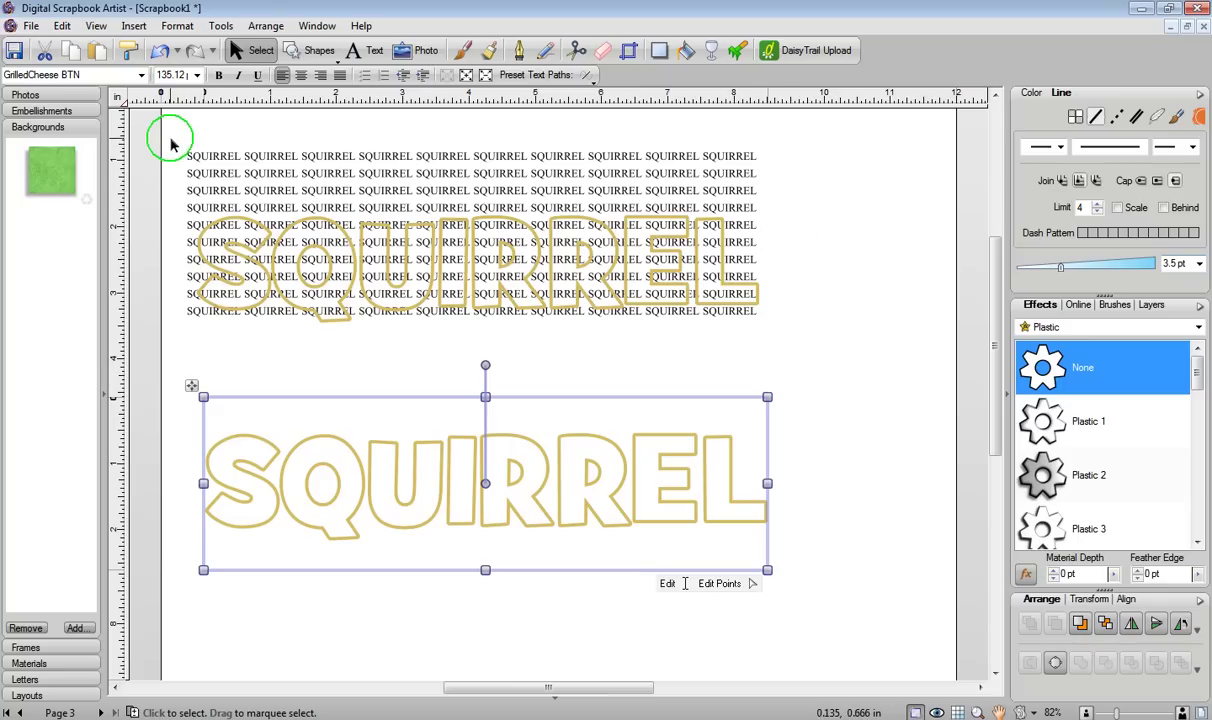
drag(171, 134, 785, 346)
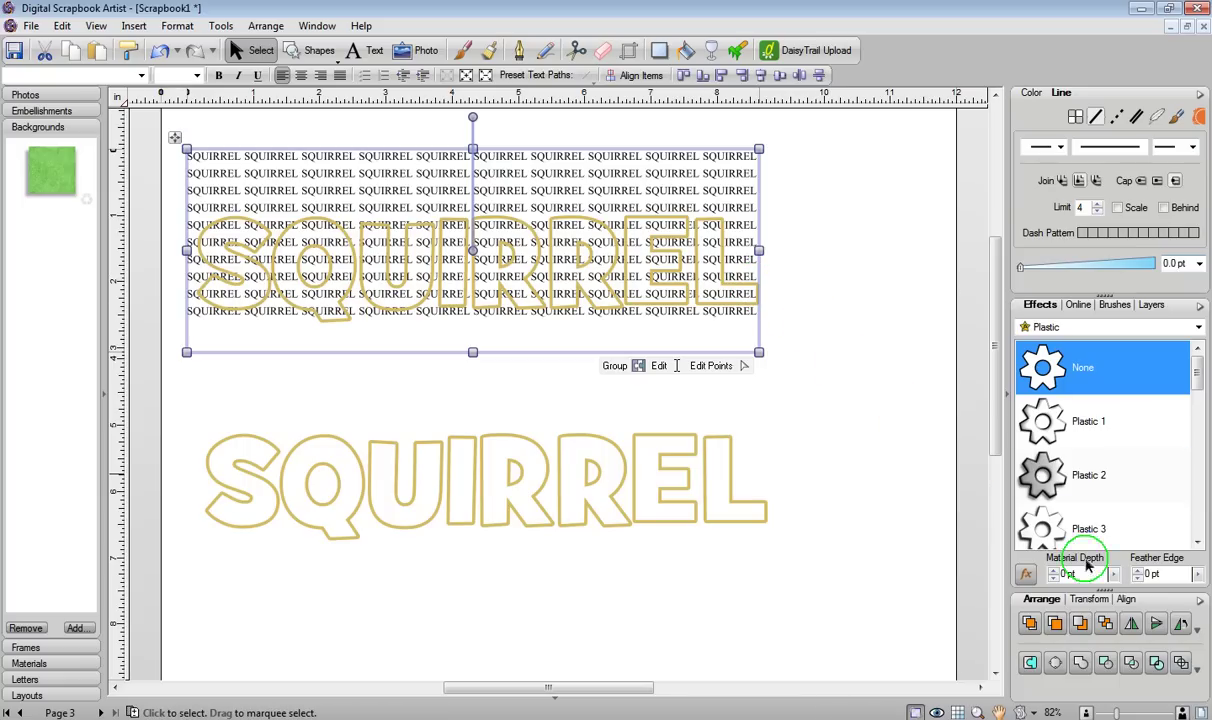
click(1181, 665)
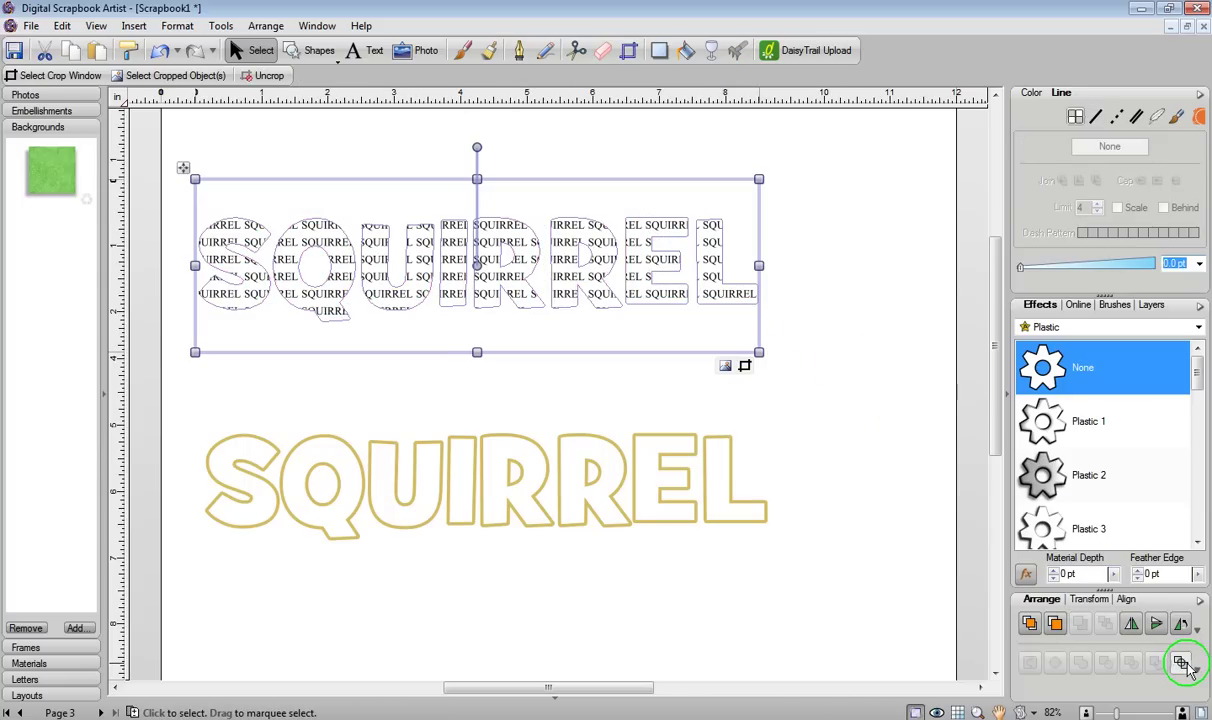
click(816, 252)
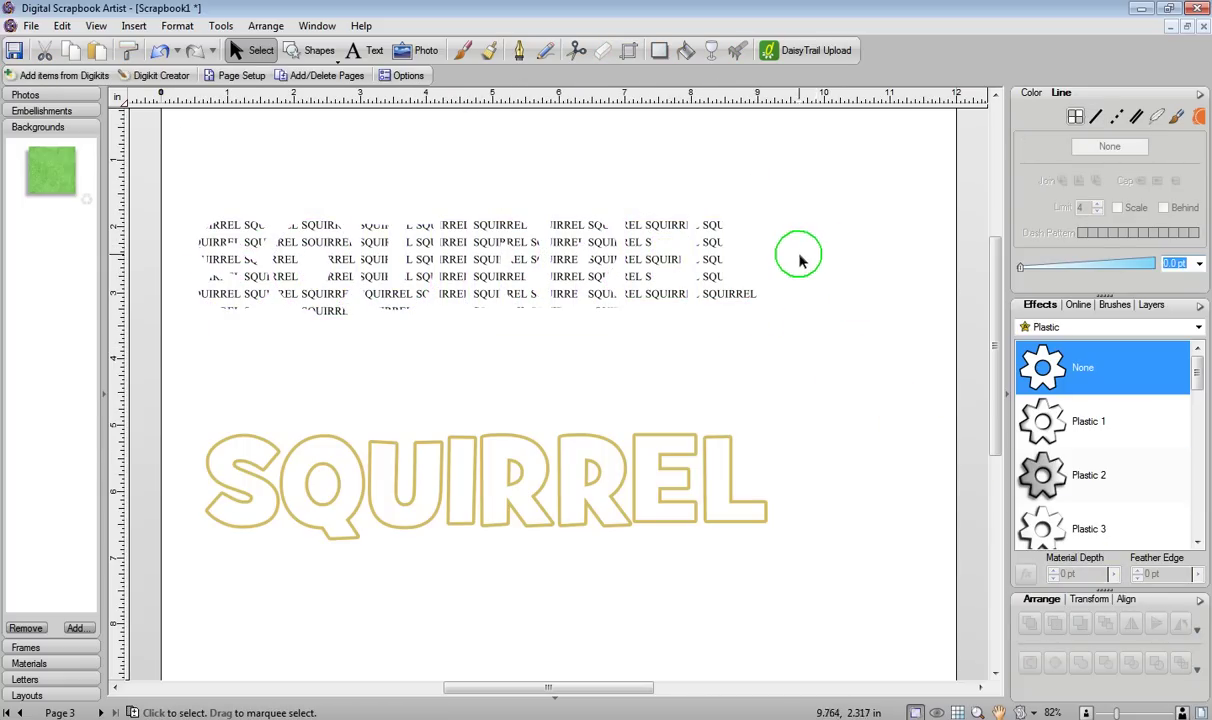
click(537, 476)
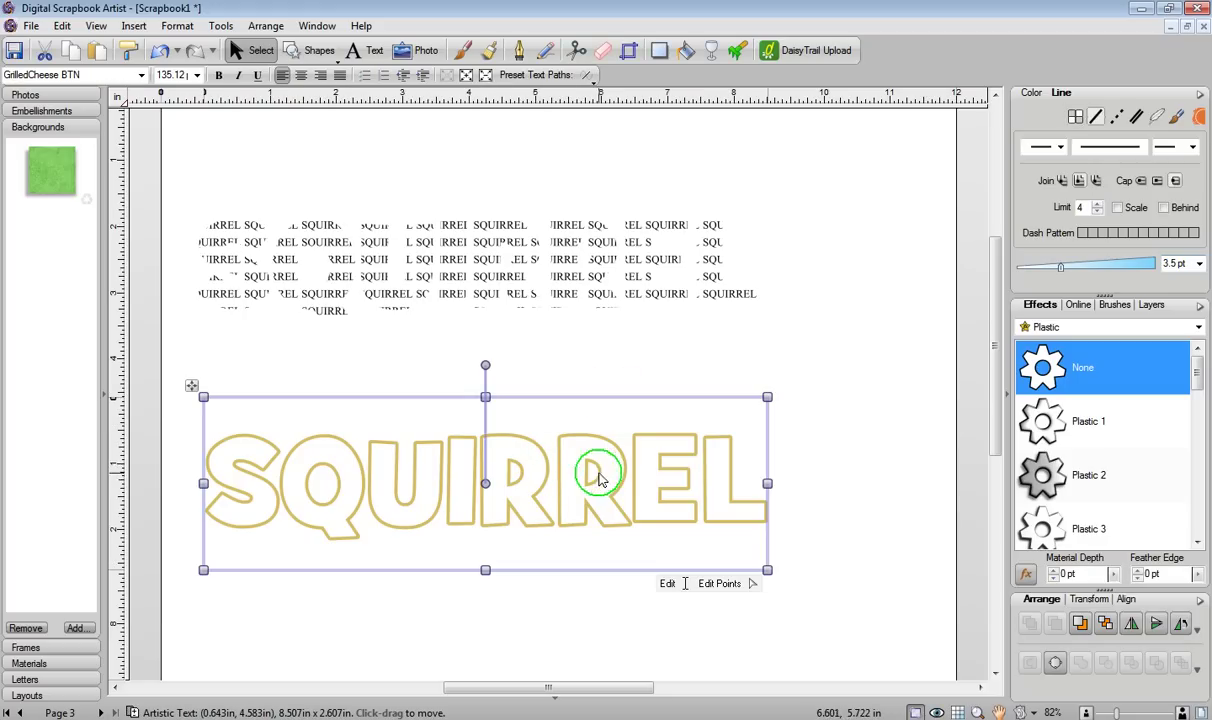
Place the outlined SQUIRREL over the clipped grid with the Hot Plastic effect and a 5.0 pt outline
drag(592, 497, 581, 272)
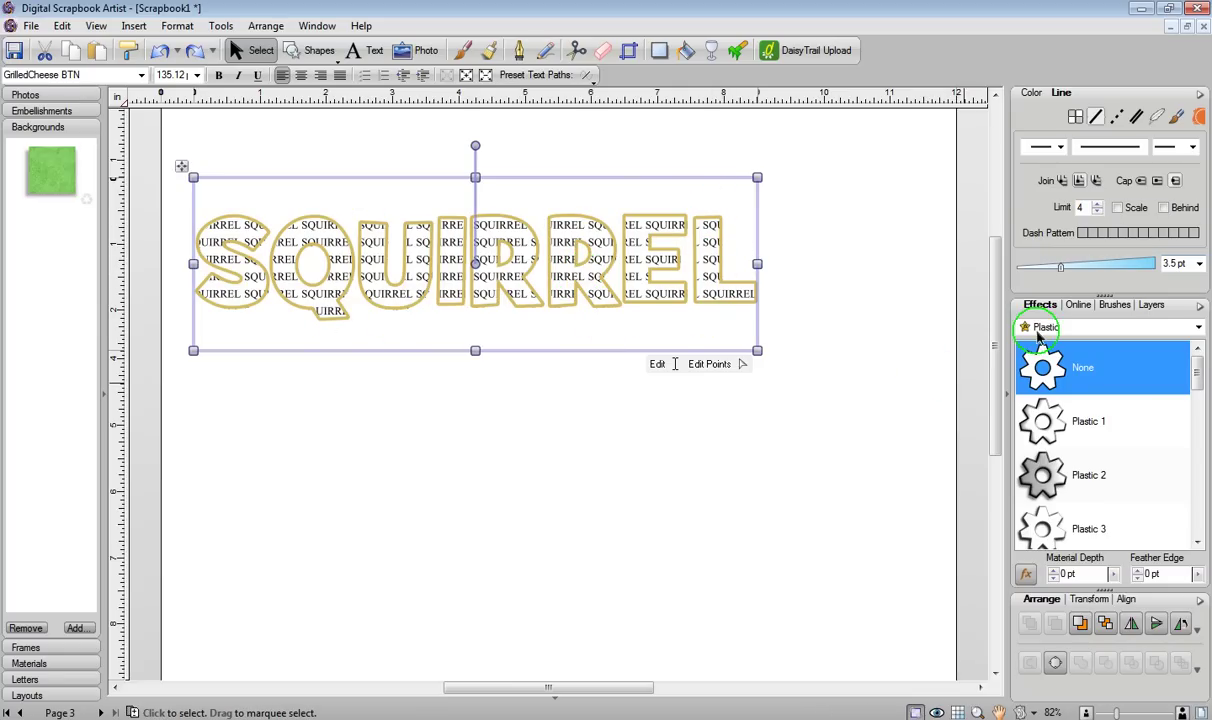
drag(1199, 389, 1195, 492)
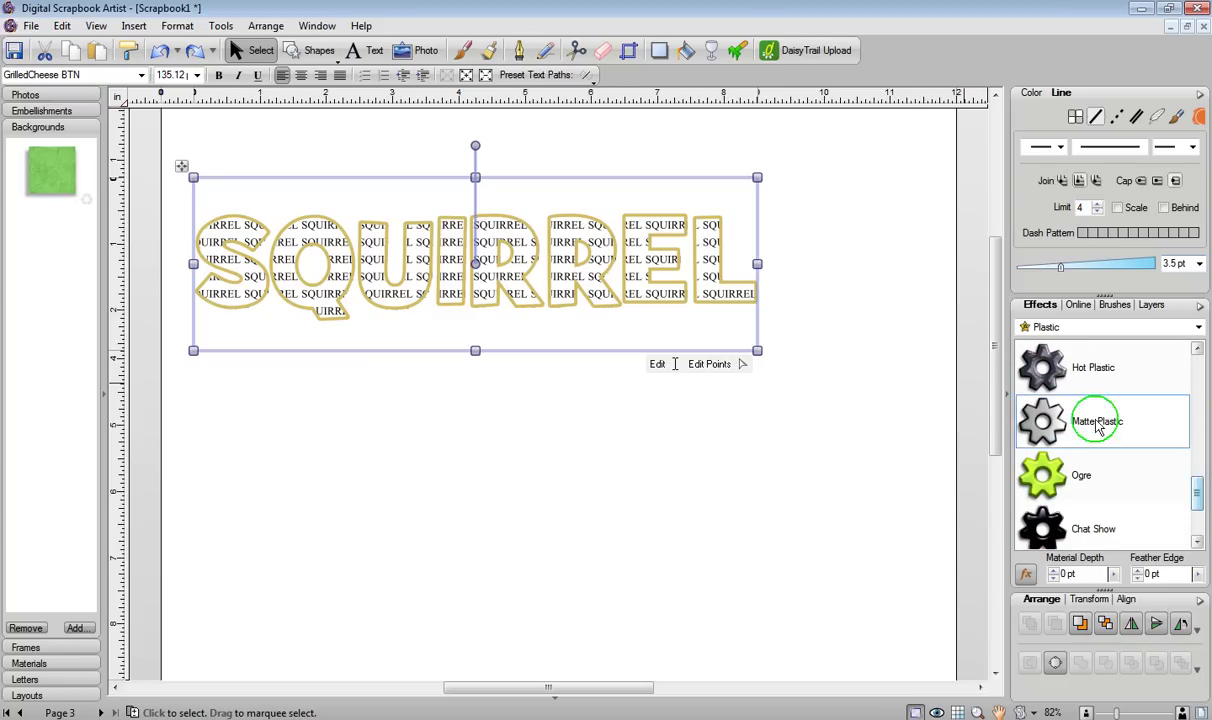
click(1106, 372)
click(1062, 382)
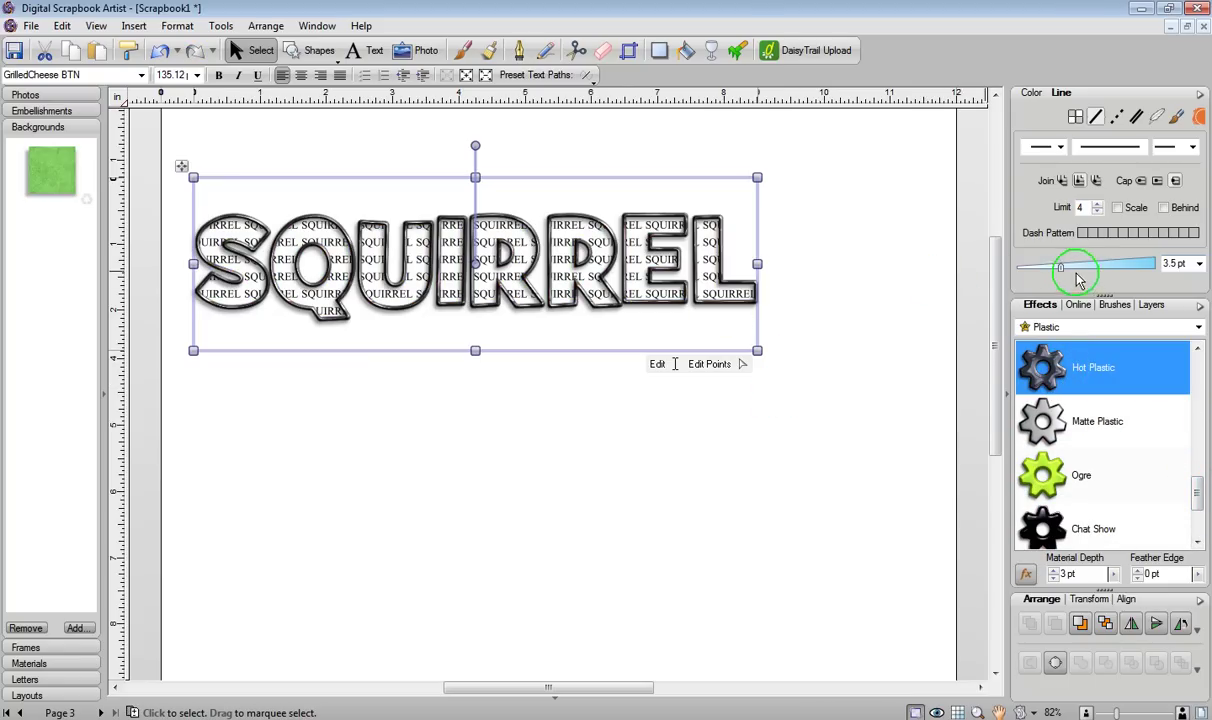
drag(1066, 275, 1070, 276)
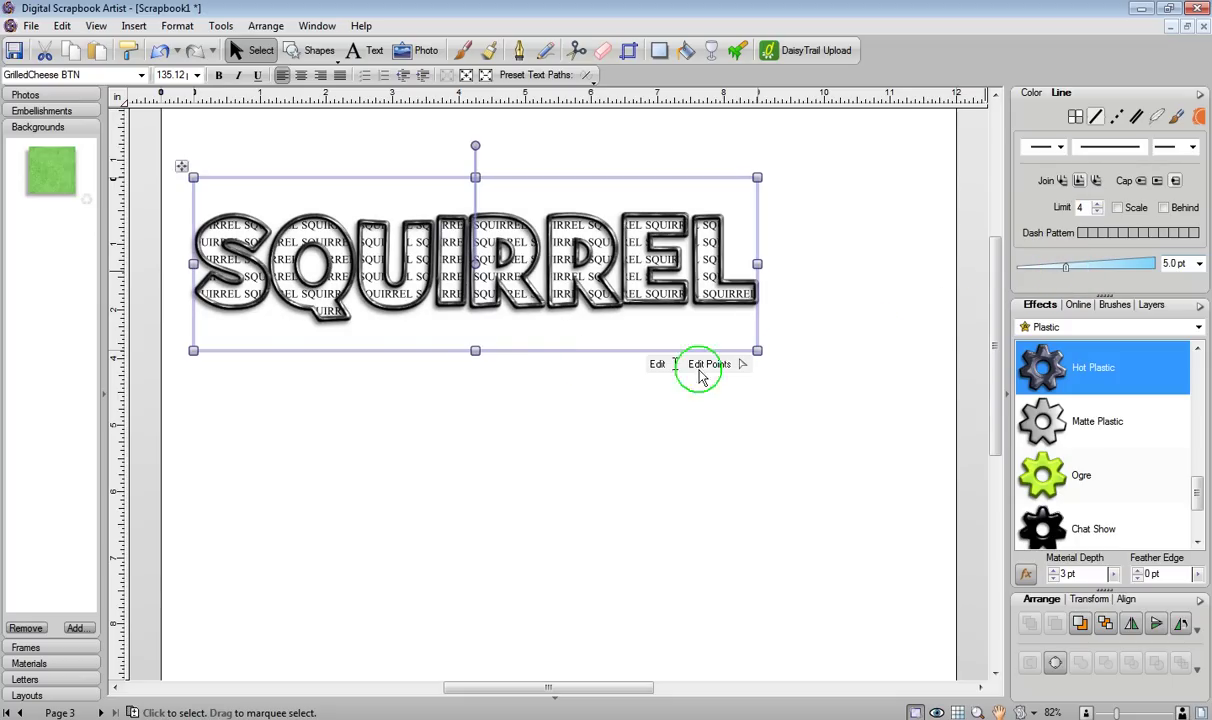
click(852, 380)
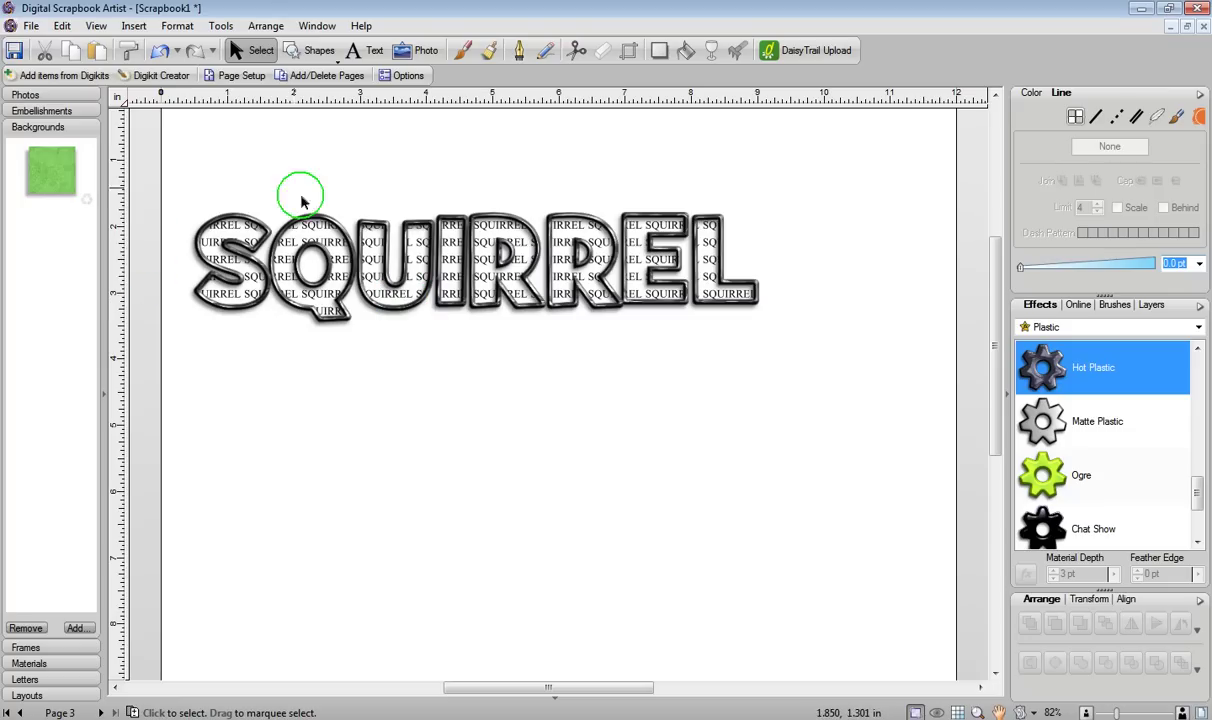
Apply the green textured background and duplicate the SQUIRREL title below the original
drag(44, 180, 693, 463)
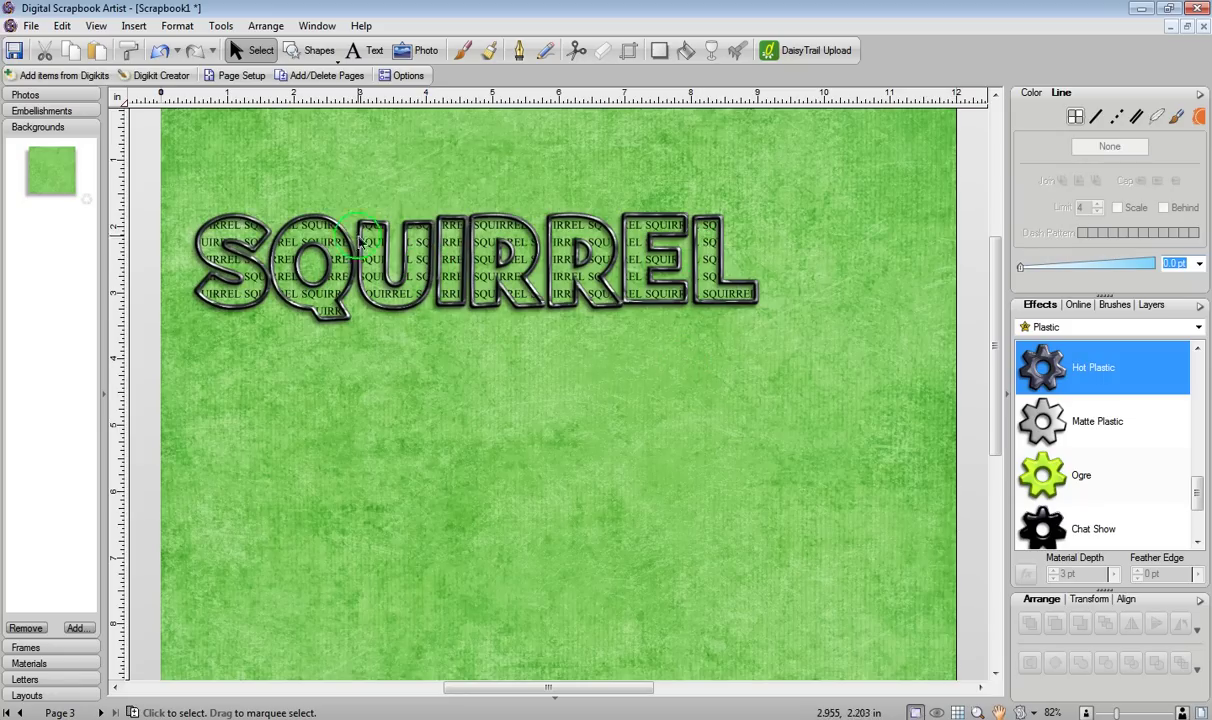
click(528, 313)
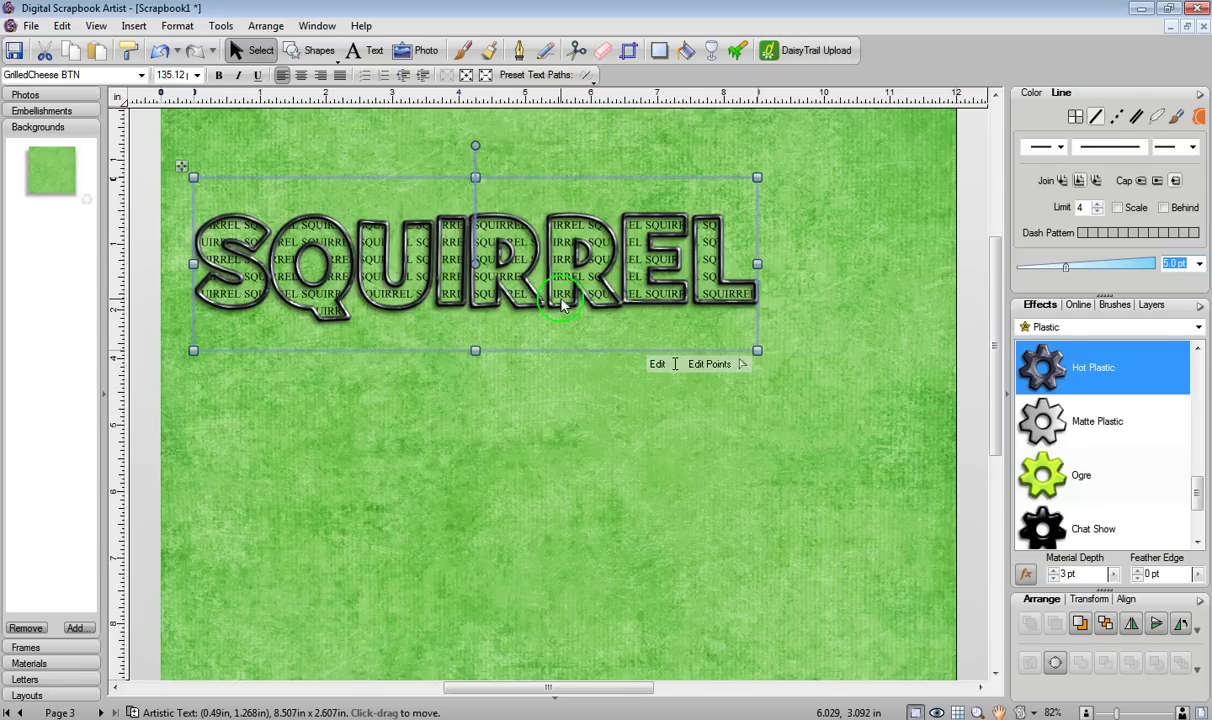
drag(563, 306, 578, 462)
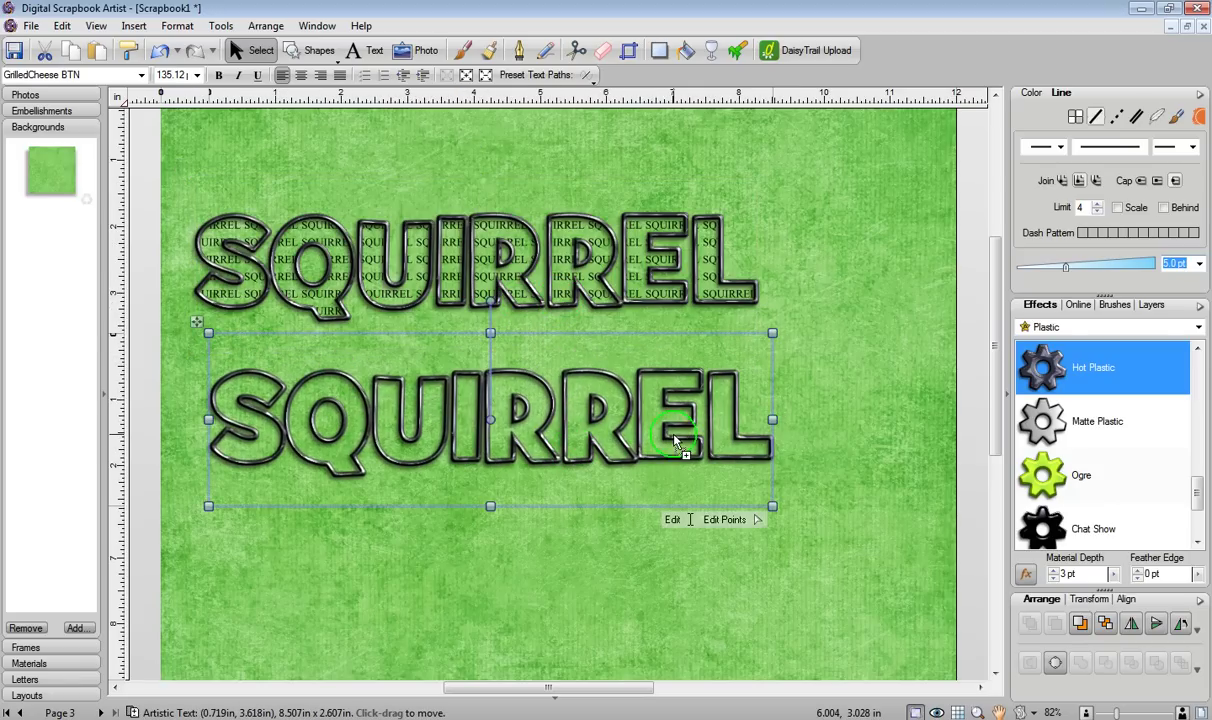
Strip the Hot Plastic effect from the SQUIRREL copy and fill it with white
click(1030, 93)
drag(1195, 478, 1195, 372)
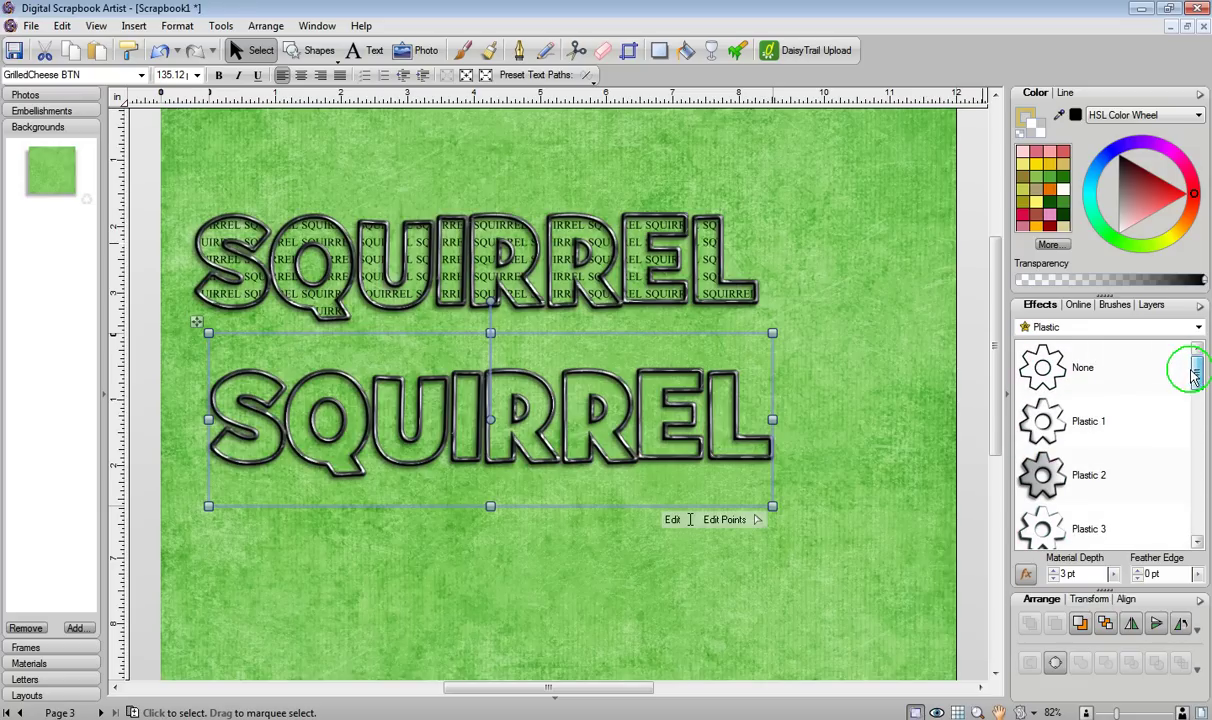
click(1058, 370)
click(638, 415)
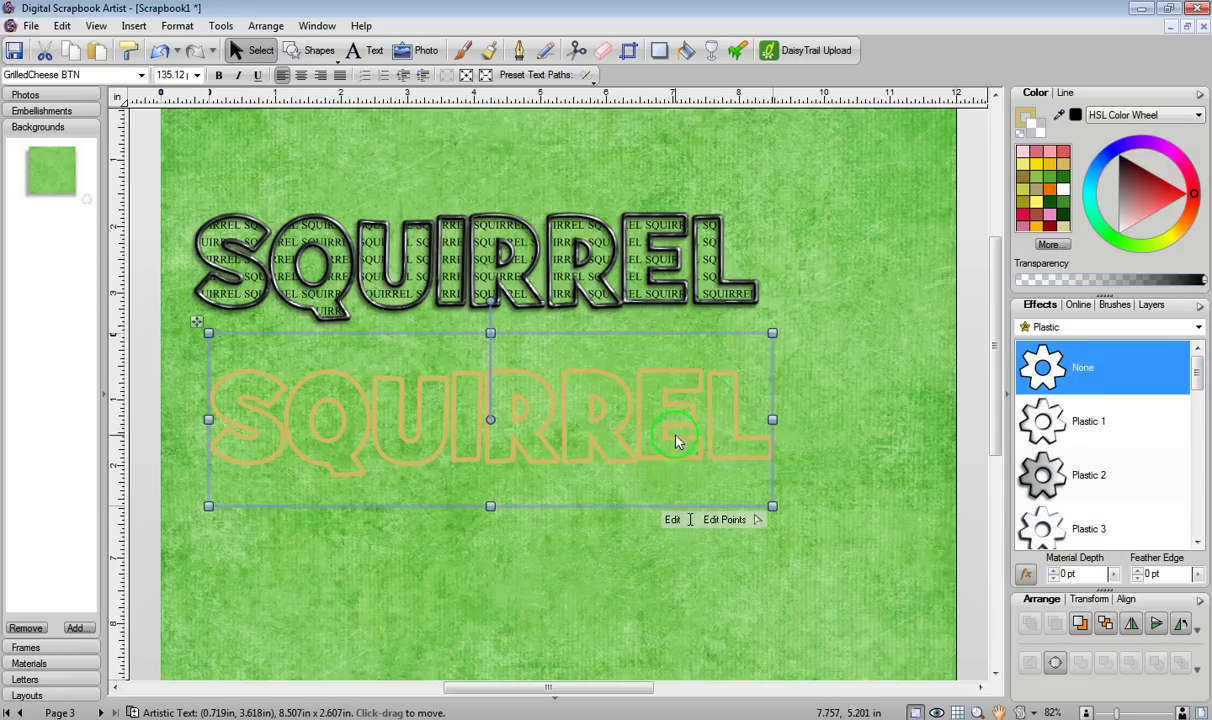
click(706, 400)
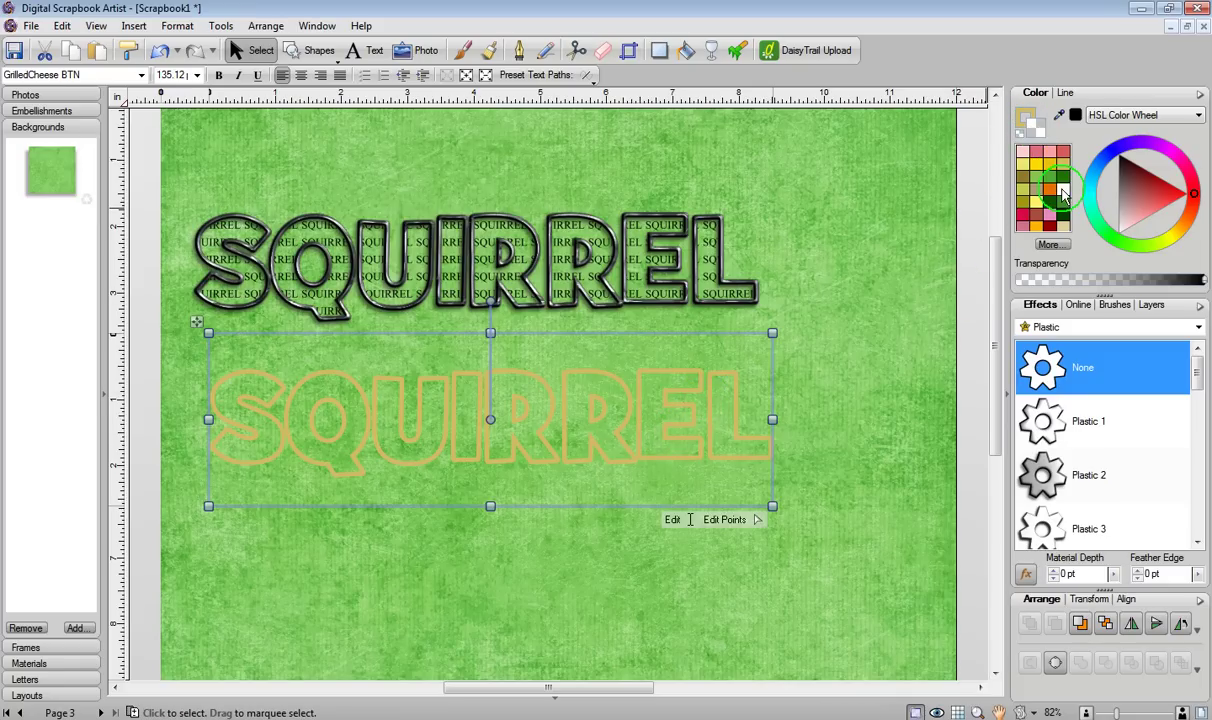
click(1063, 194)
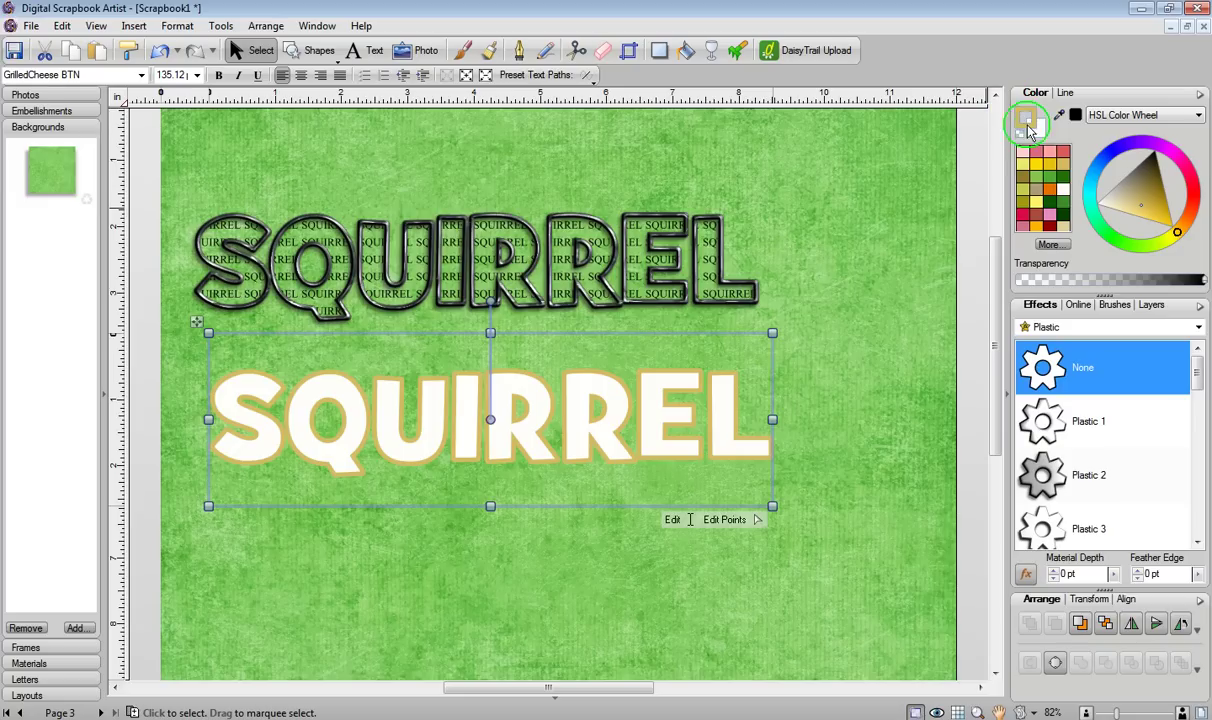
click(1064, 194)
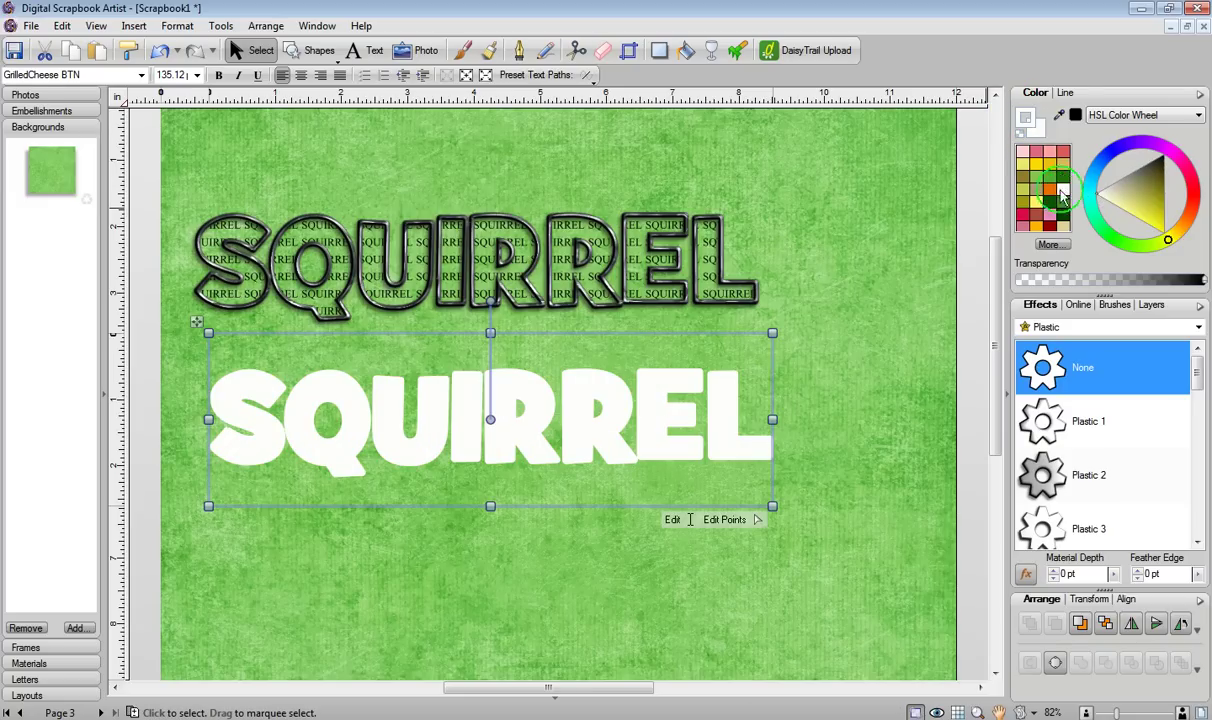
Thin the white copy's outline to 0.3 pt and move it over the original title
click(1064, 93)
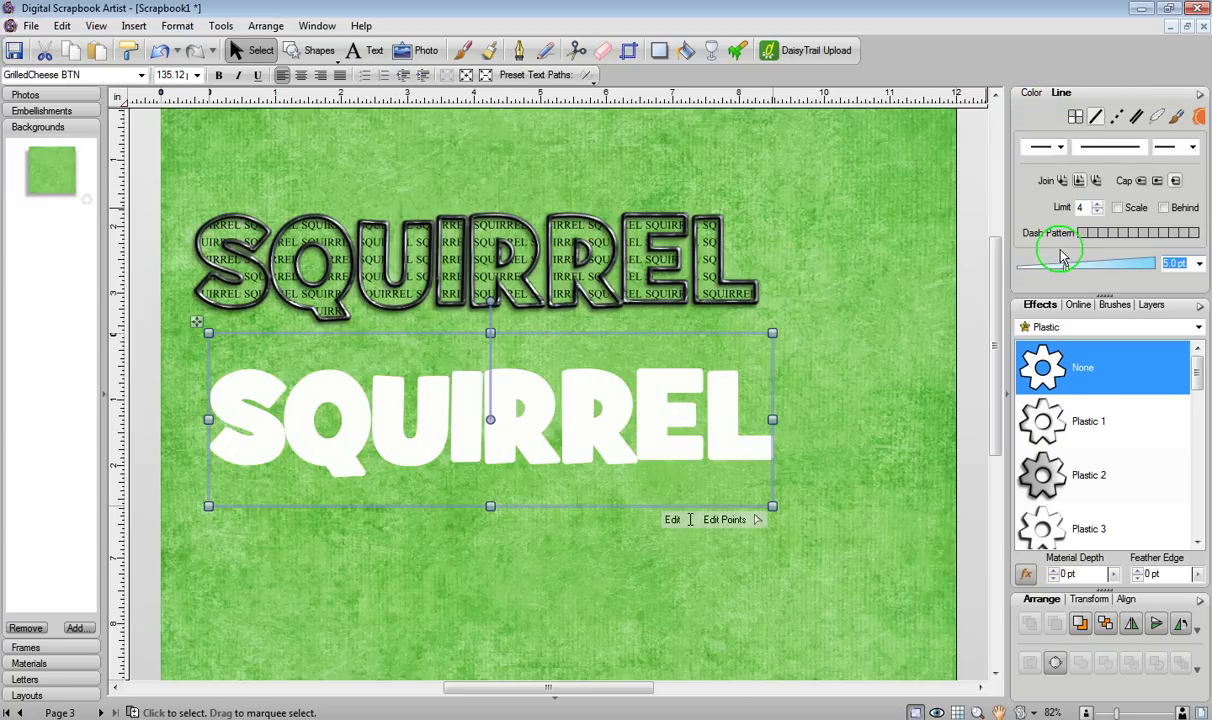
drag(1068, 270, 1022, 268)
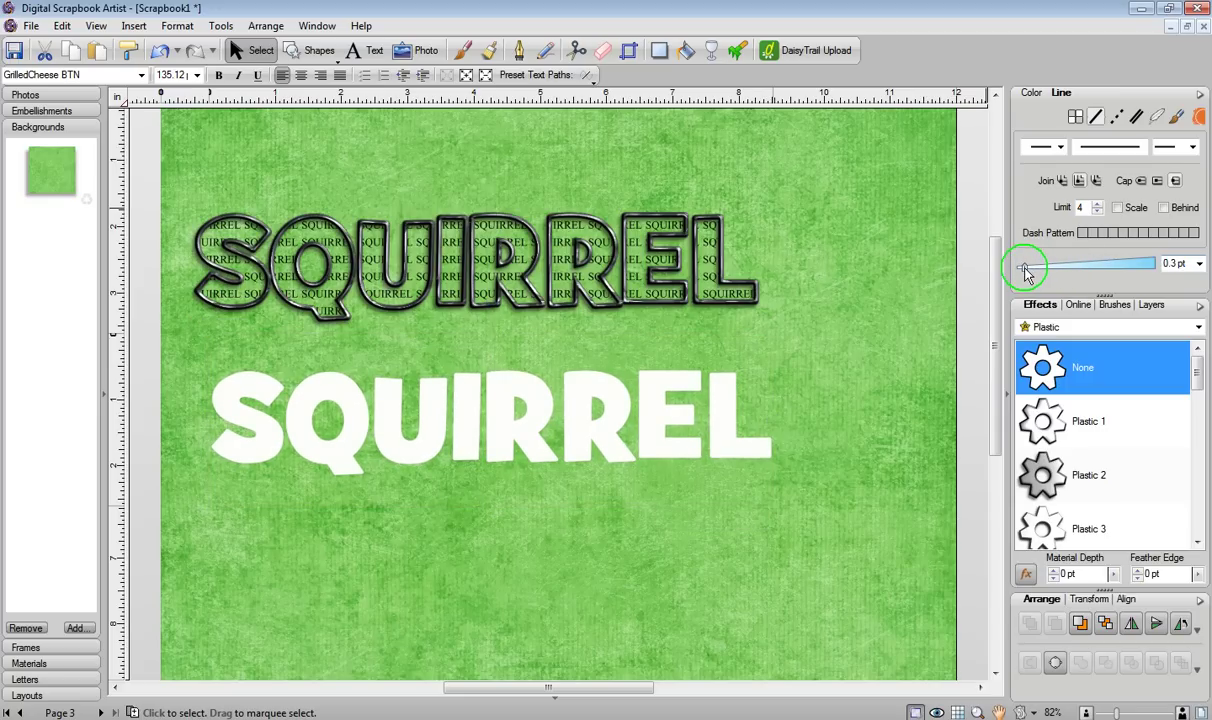
click(488, 445)
drag(492, 447, 477, 288)
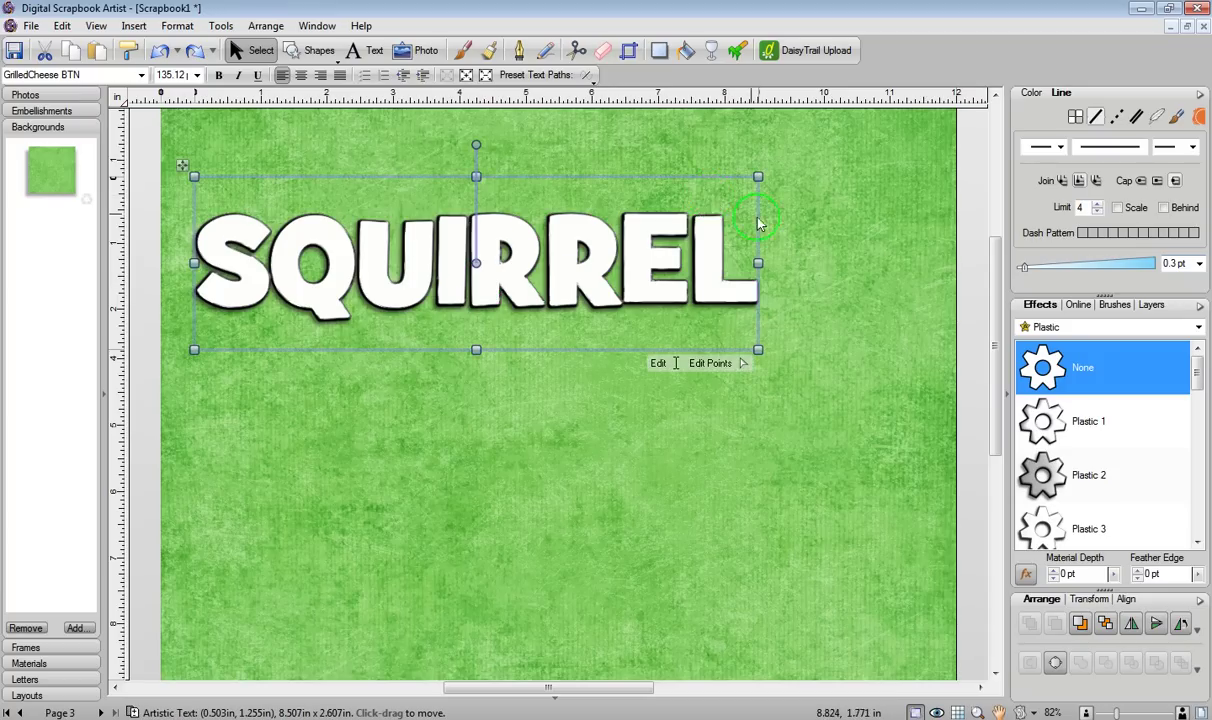
Send the white SQUIRREL behind the patterned one and group the two layers
click(1106, 624)
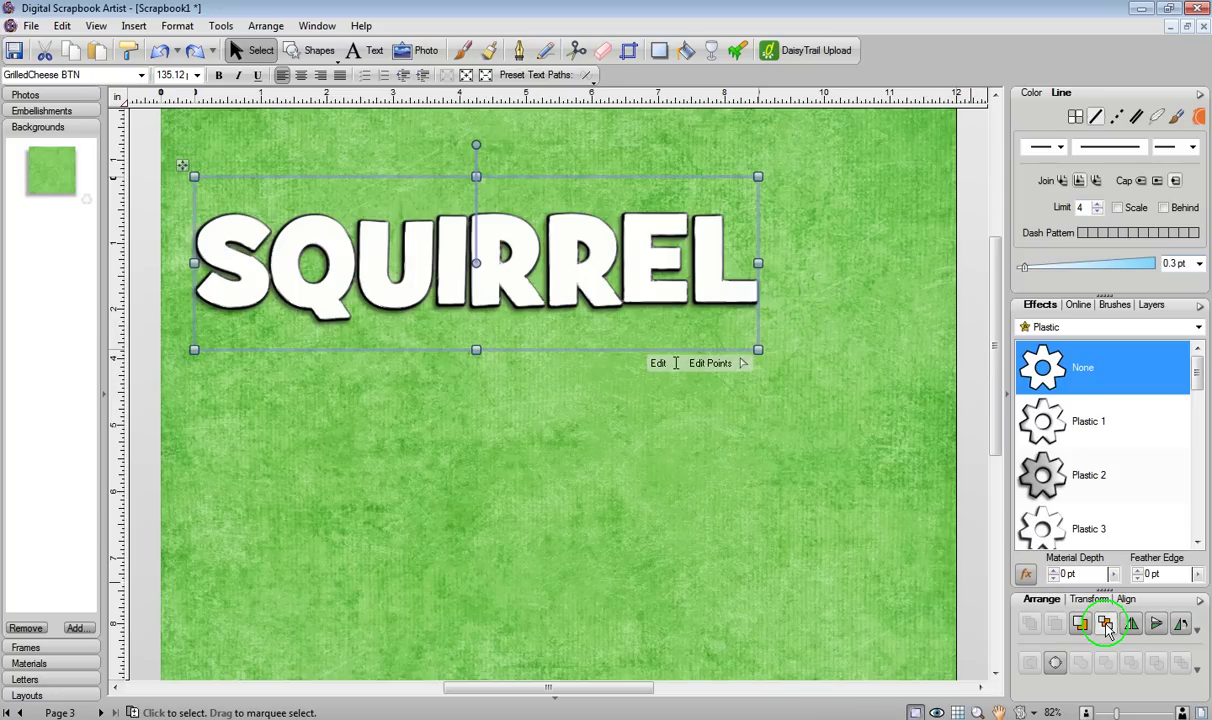
click(598, 535)
drag(168, 172, 876, 411)
click(718, 368)
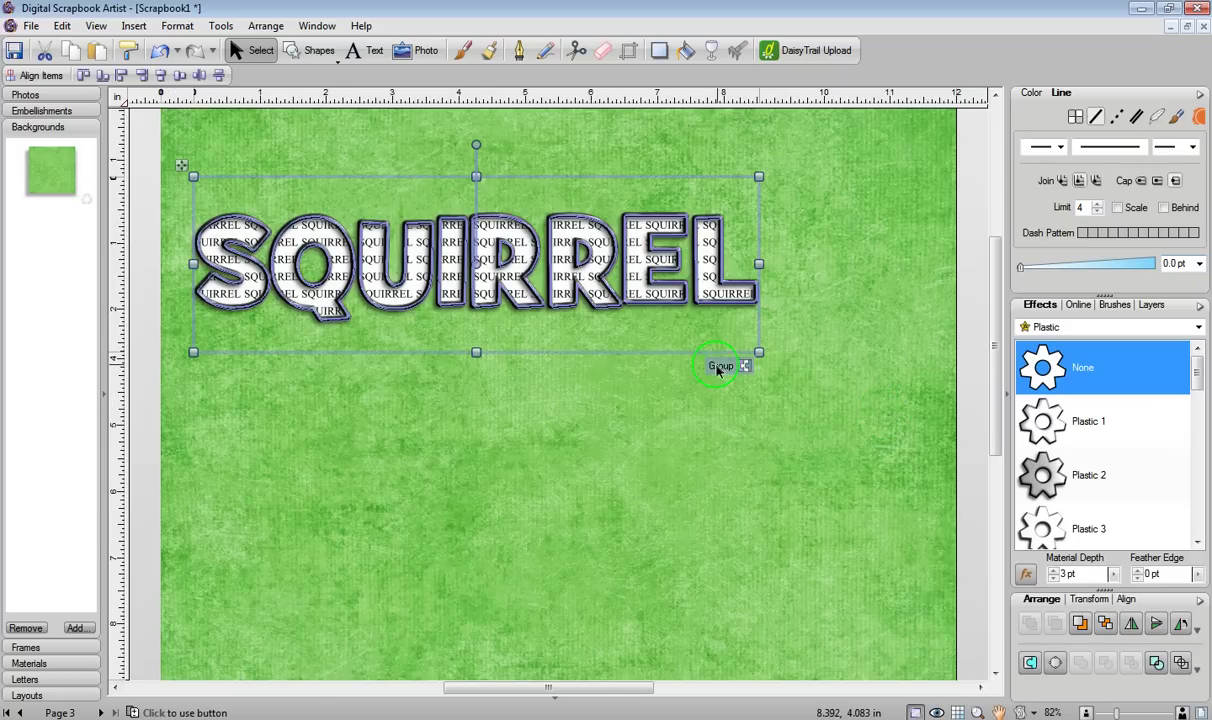
Shift the grouped SQUIRREL title slightly right into its final position
click(527, 441)
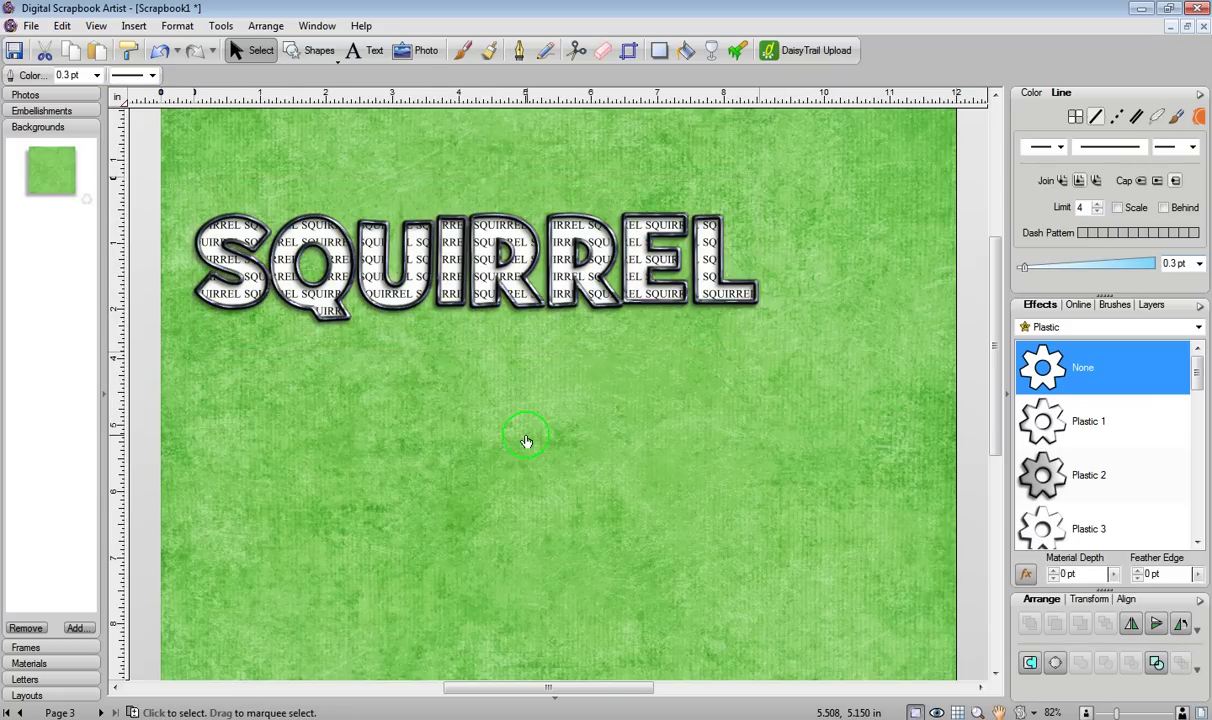
drag(511, 290, 636, 280)
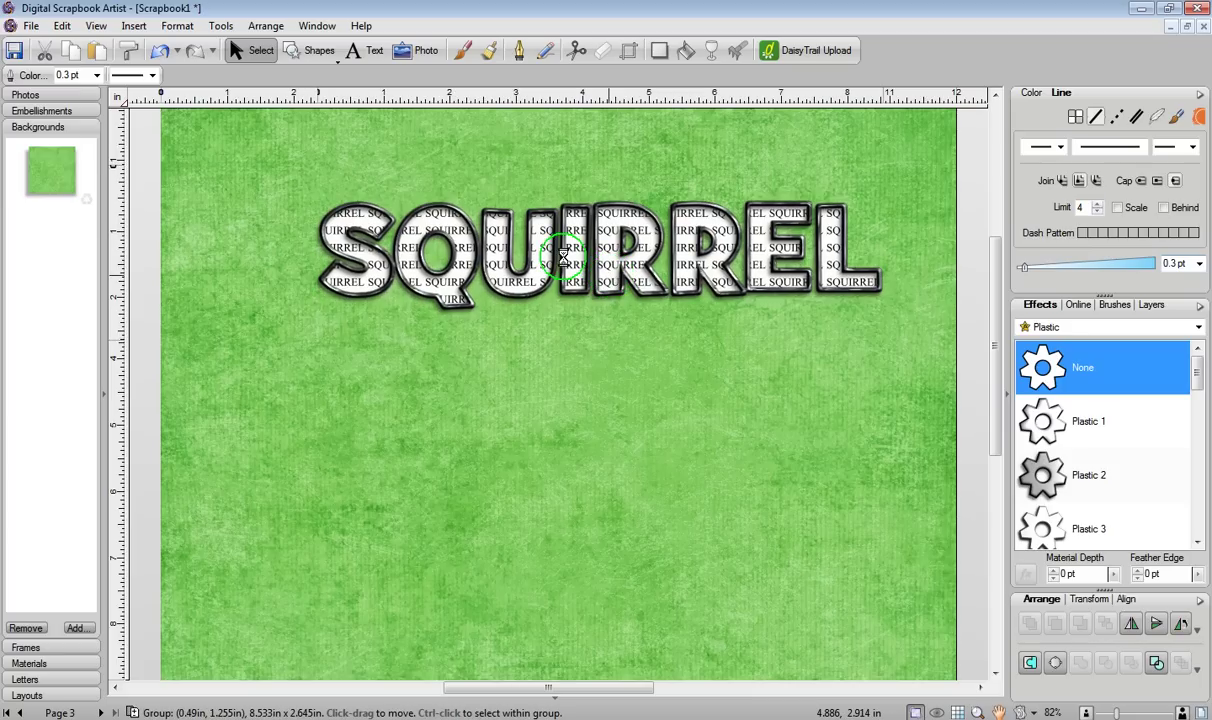
click(560, 243)
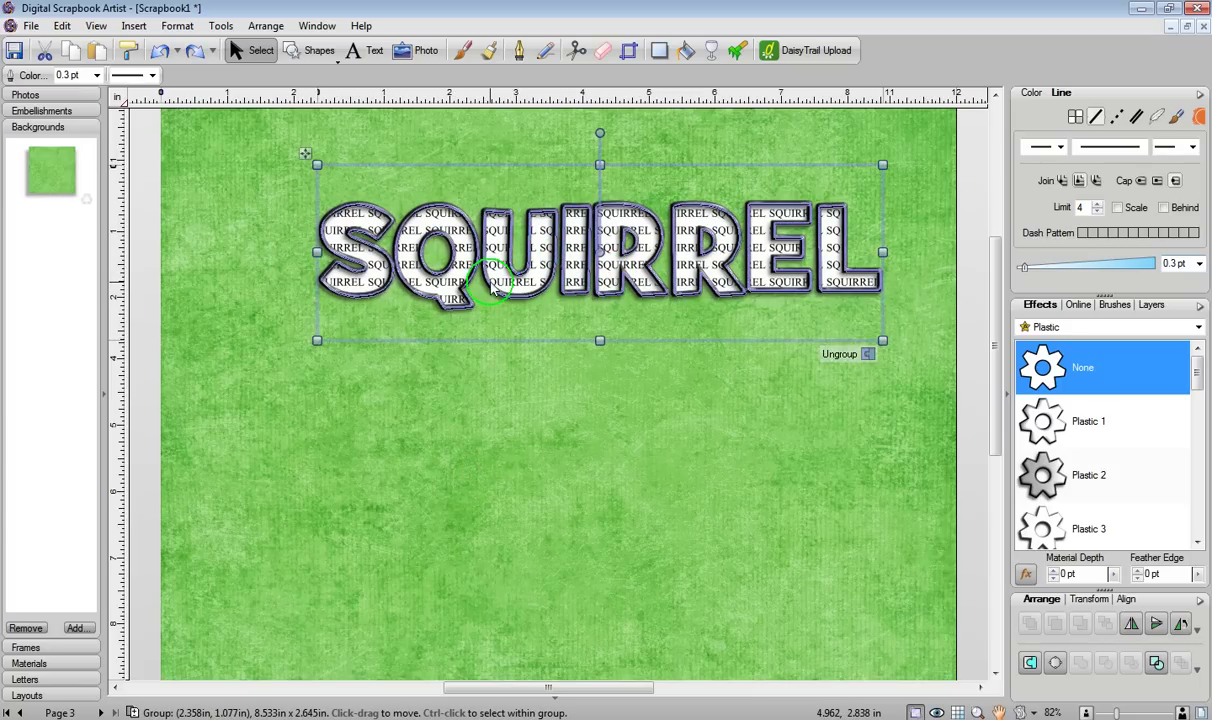
drag(560, 243, 507, 233)
click(477, 474)
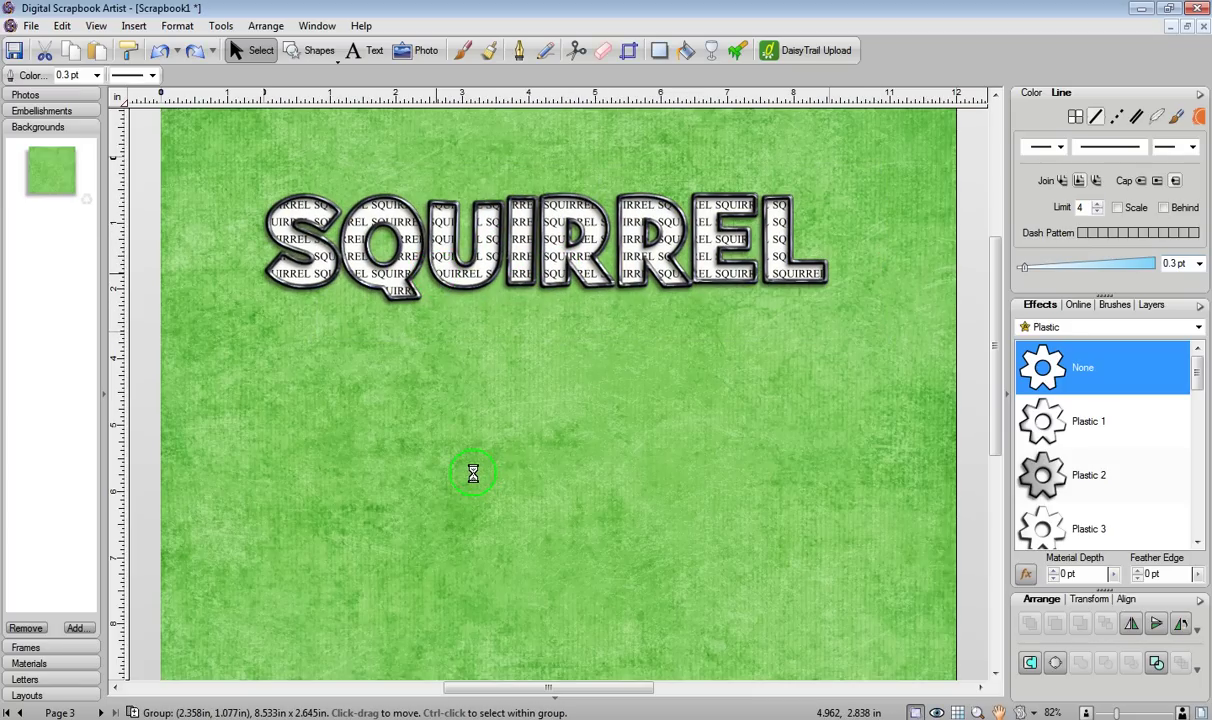